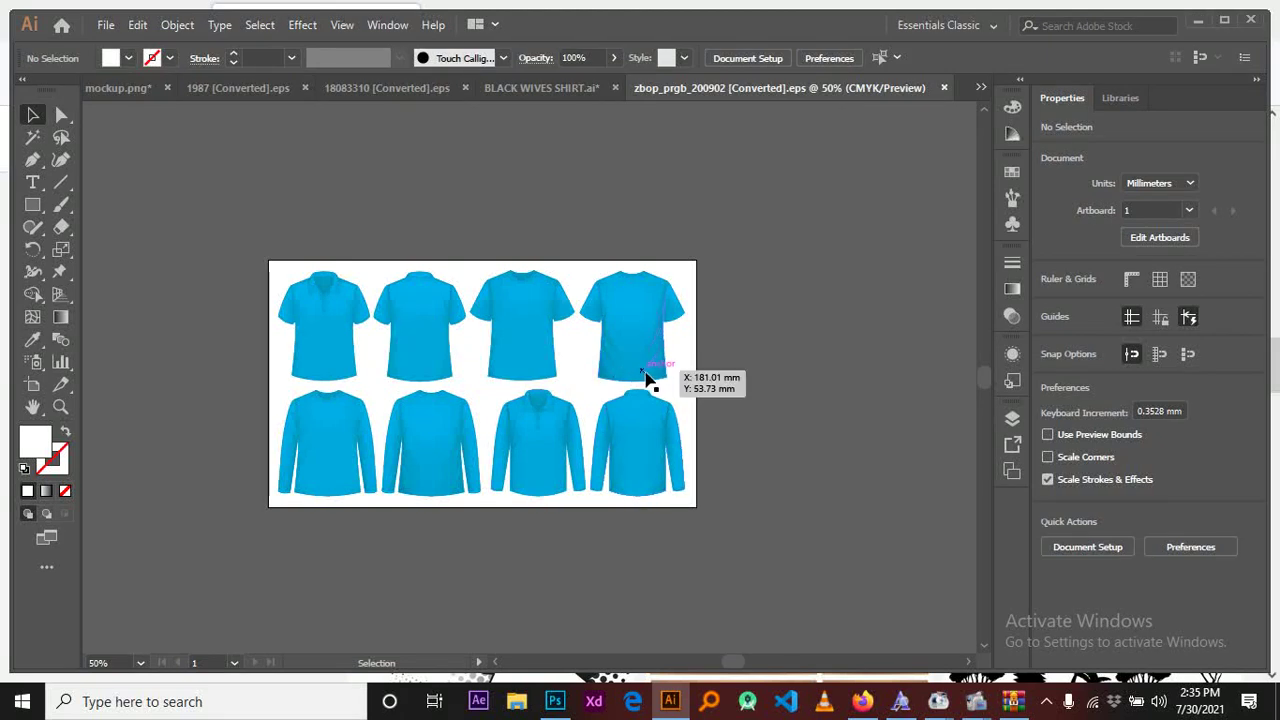
Step: Zoom in and ungroup the sheet of blue shirts into separate pieces
key(ctrl+plus)
key(ctrl+plus)
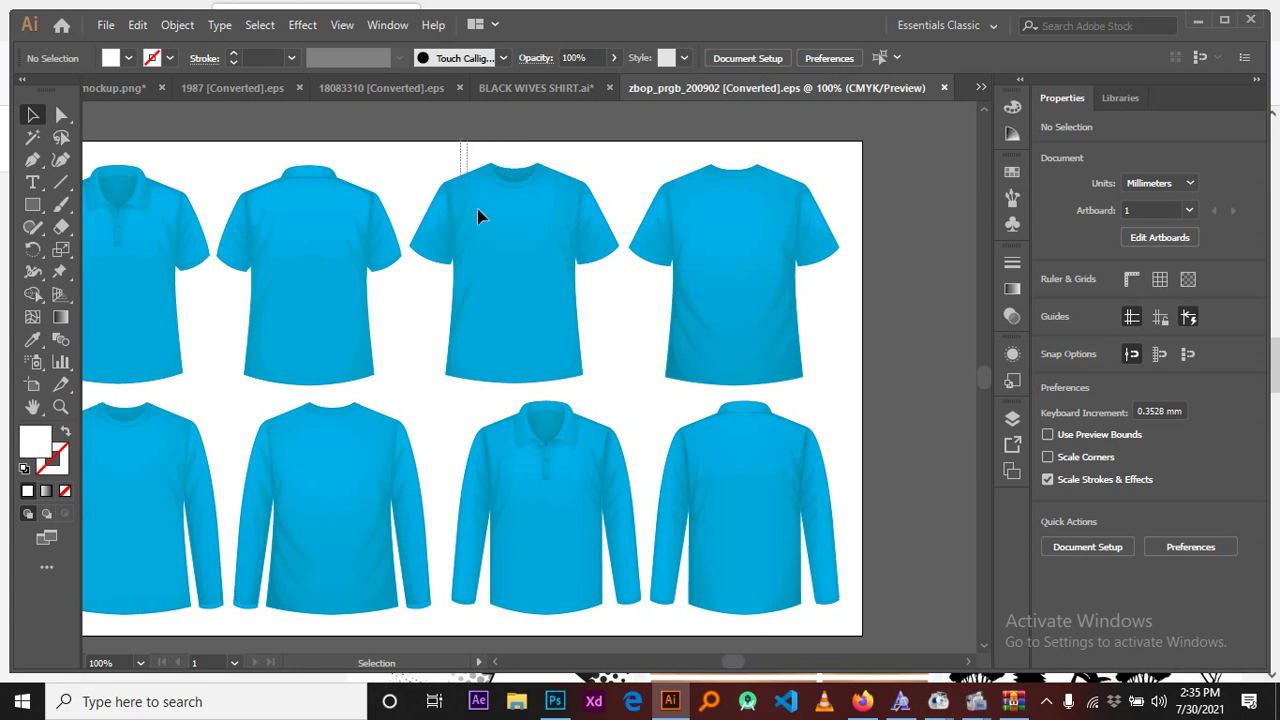
click(558, 368)
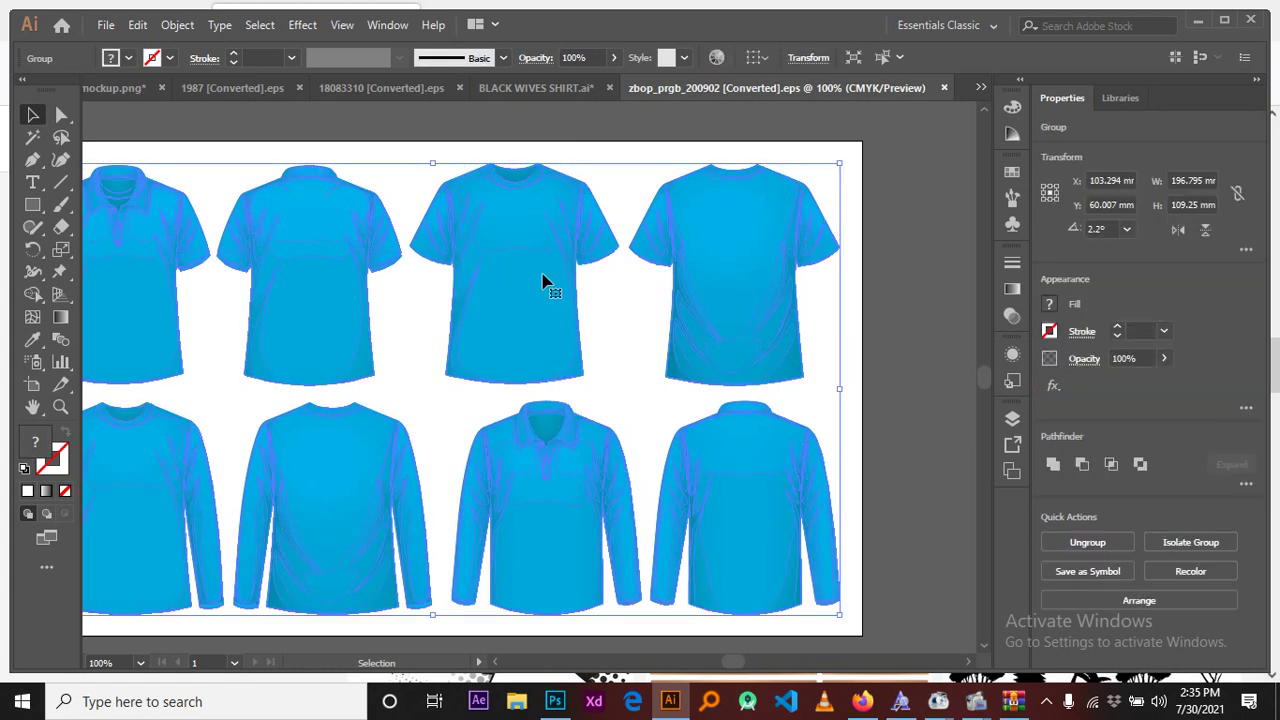
right_click(542, 282)
click(594, 426)
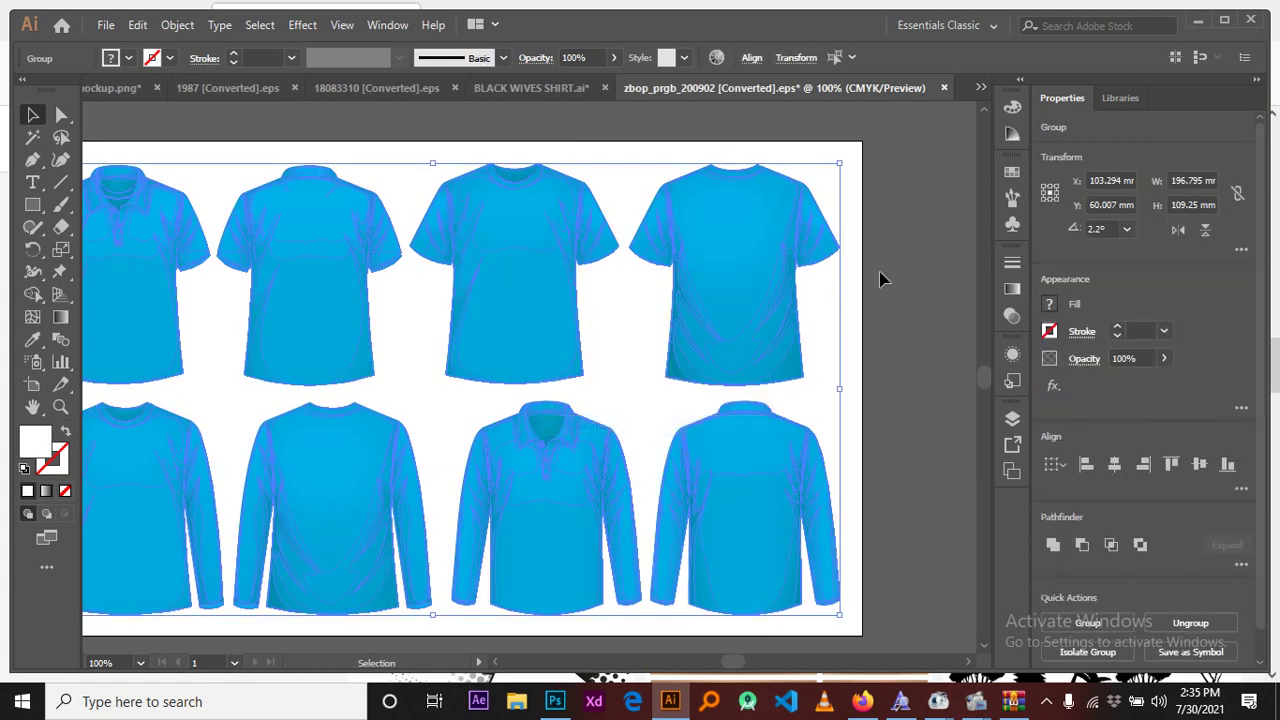
click(528, 152)
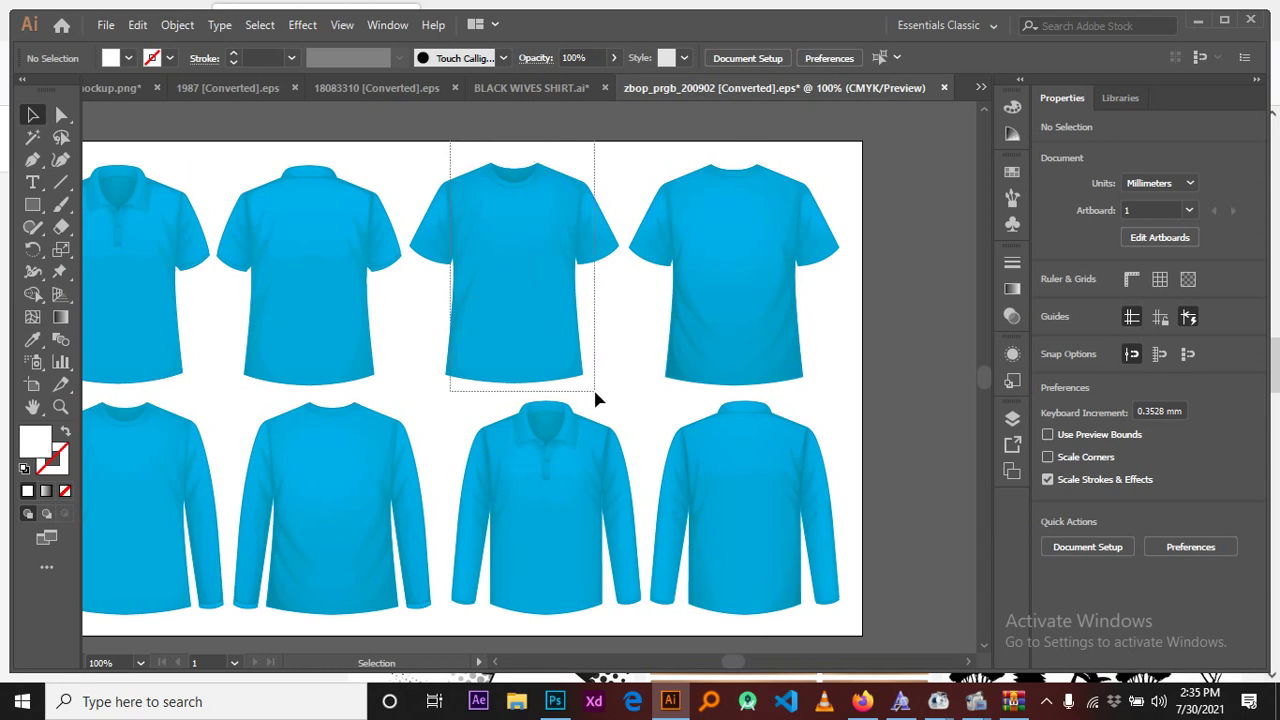
Step: Marquee-select the third short-sleeved T-shirt in the top row and cut it from the sheet
click(566, 358)
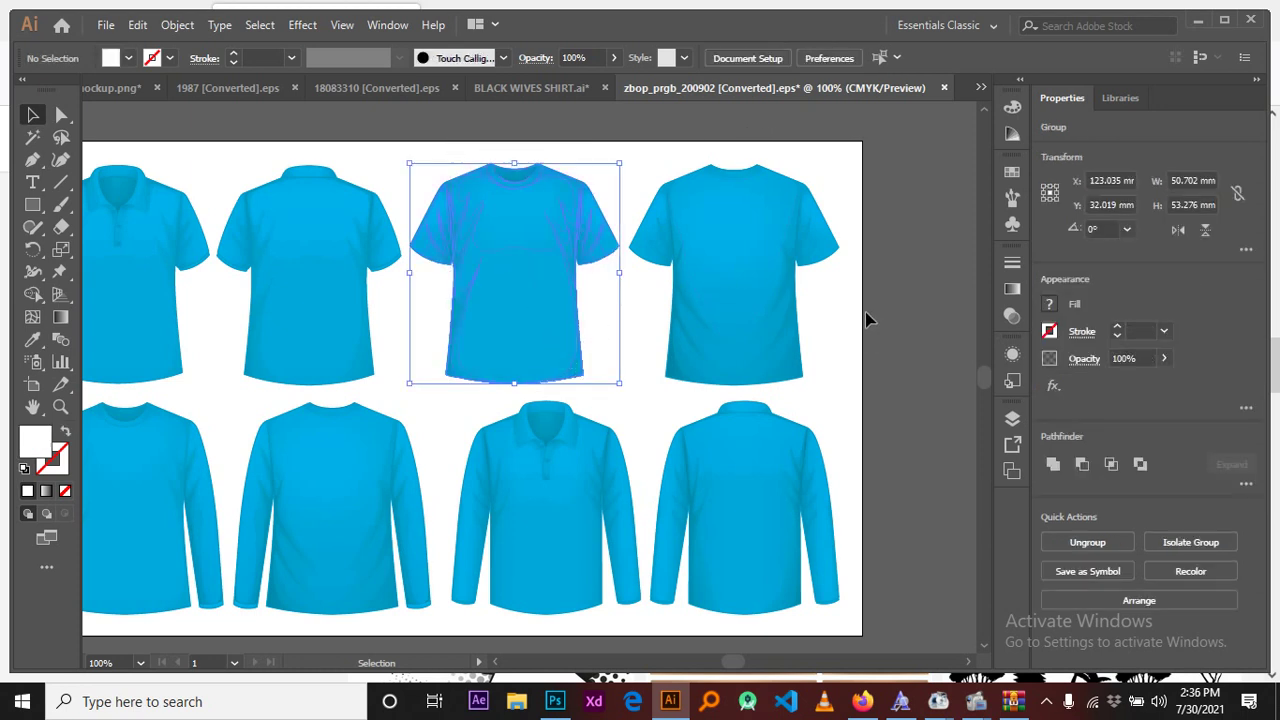
click(811, 309)
scroll(665, 372, down, 1)
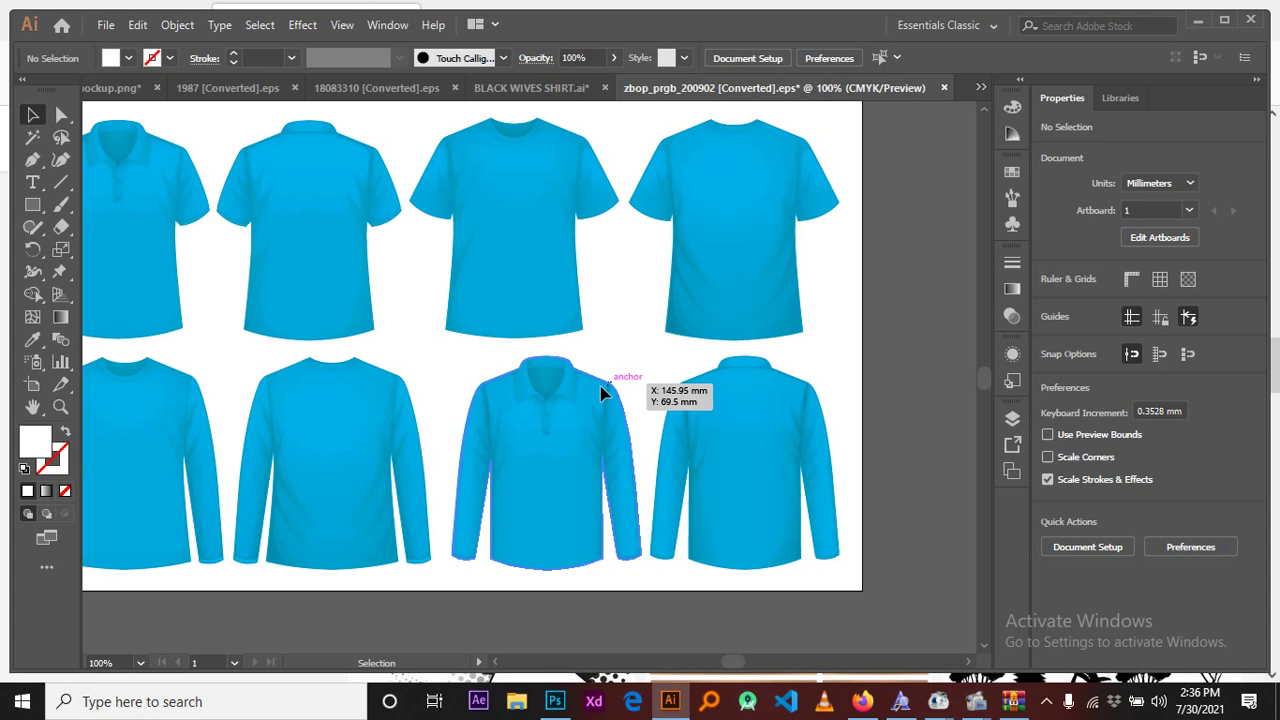
scroll(600, 390, up, 2)
drag(428, 170, 607, 436)
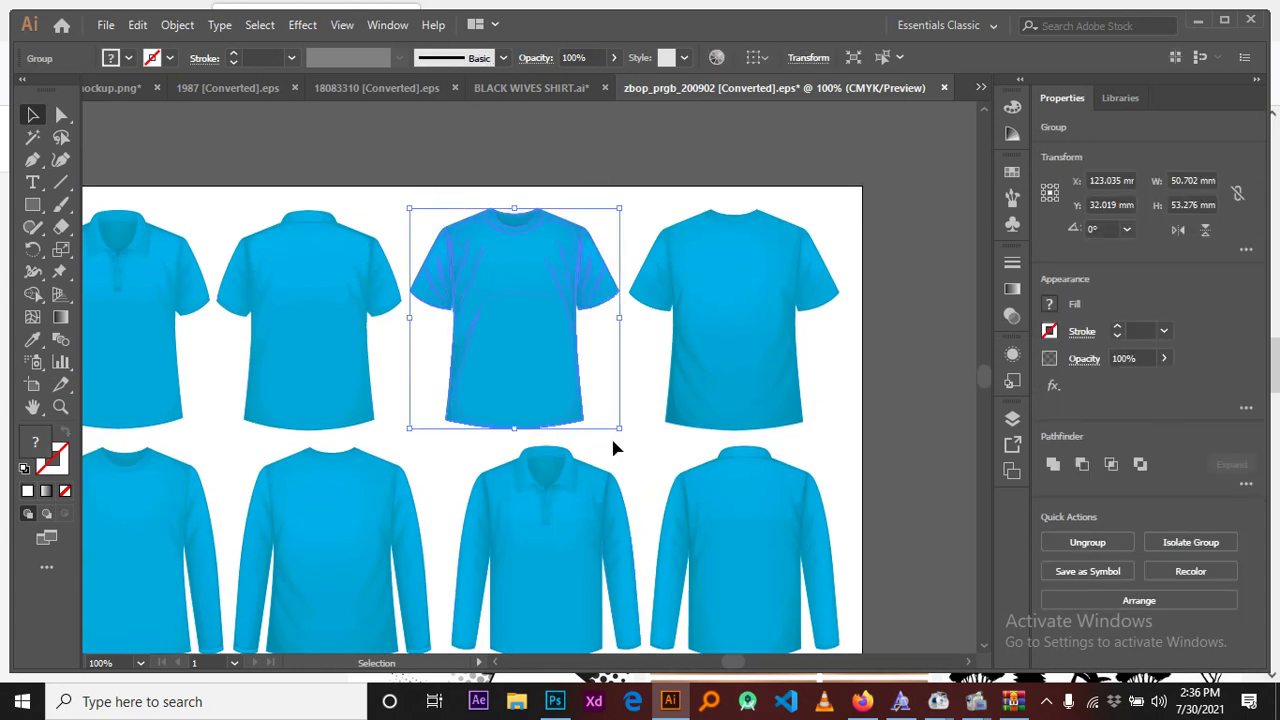
key(a)
key(Delete)
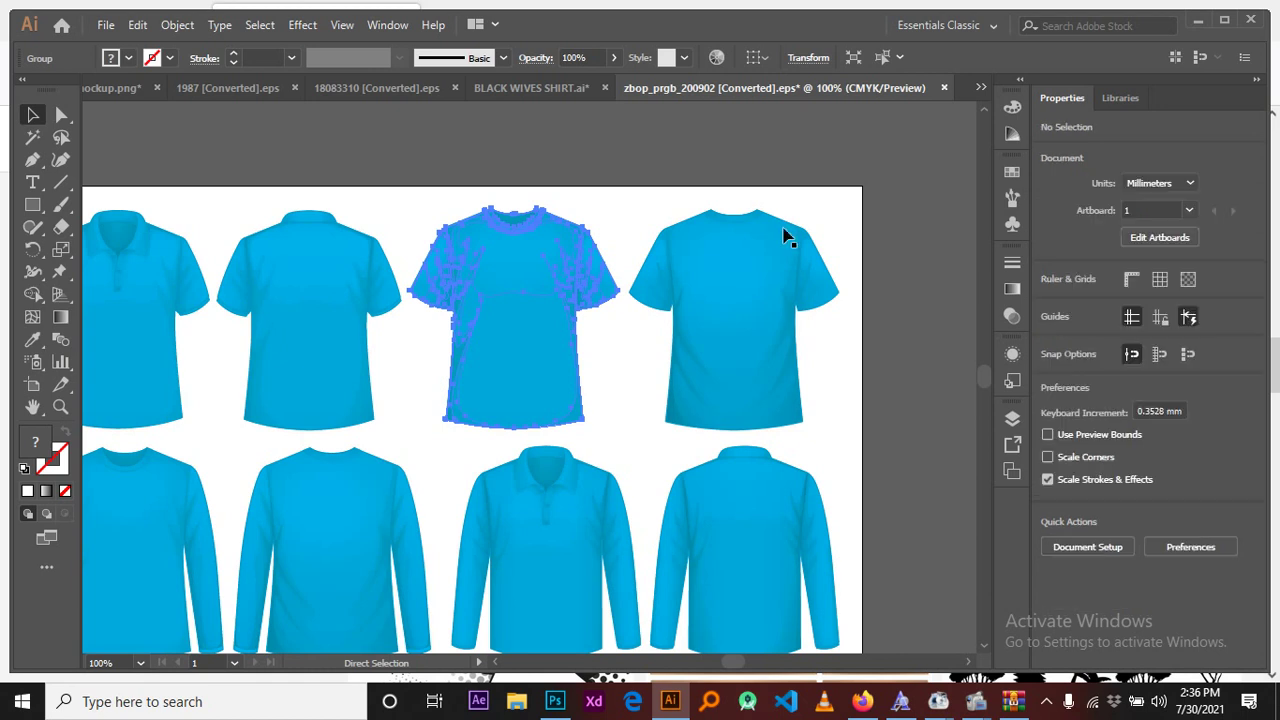
click(981, 87)
Step: In 18083310 [Converted].eps, ungroup the Africa artwork's outer group to reach its inner art group
click(820, 107)
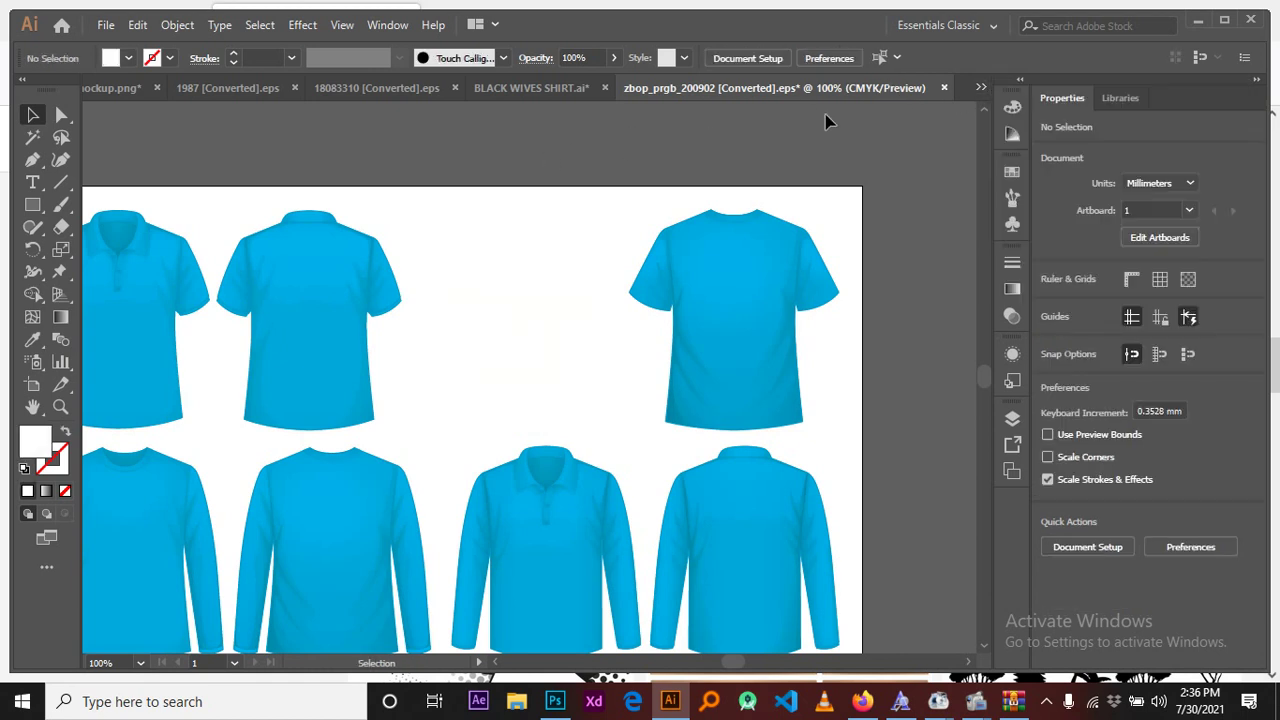
click(422, 90)
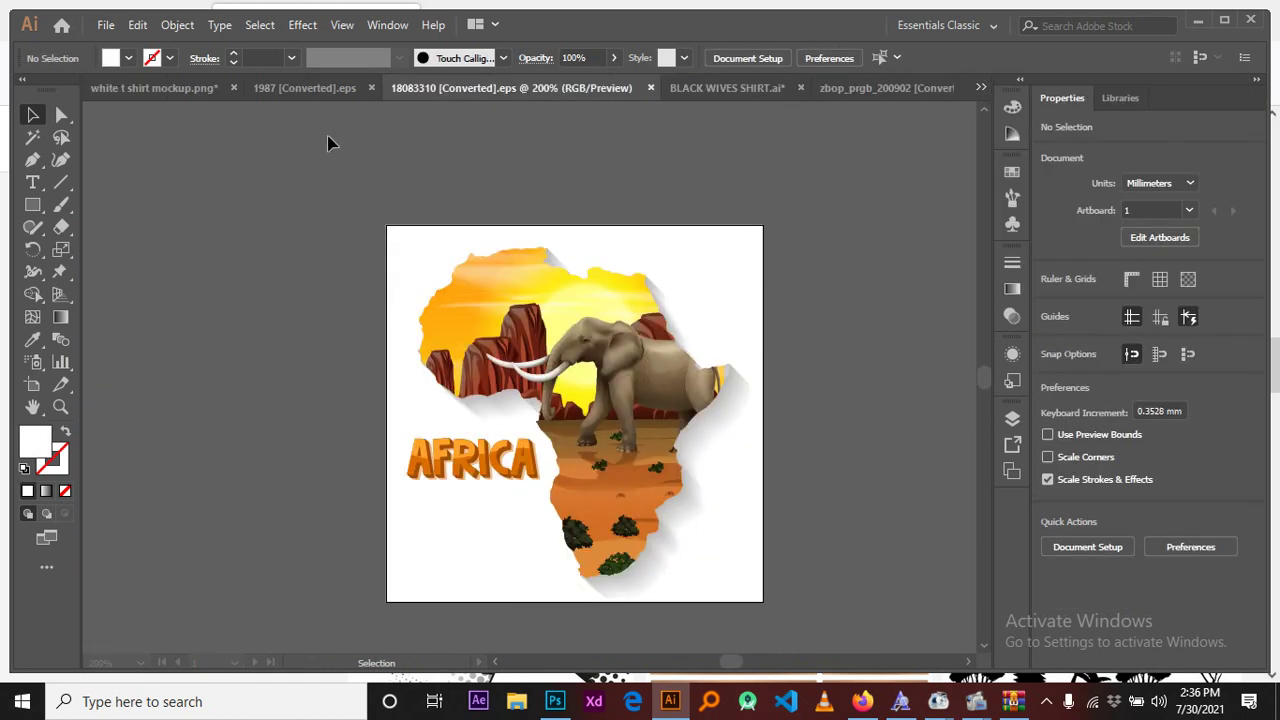
click(503, 298)
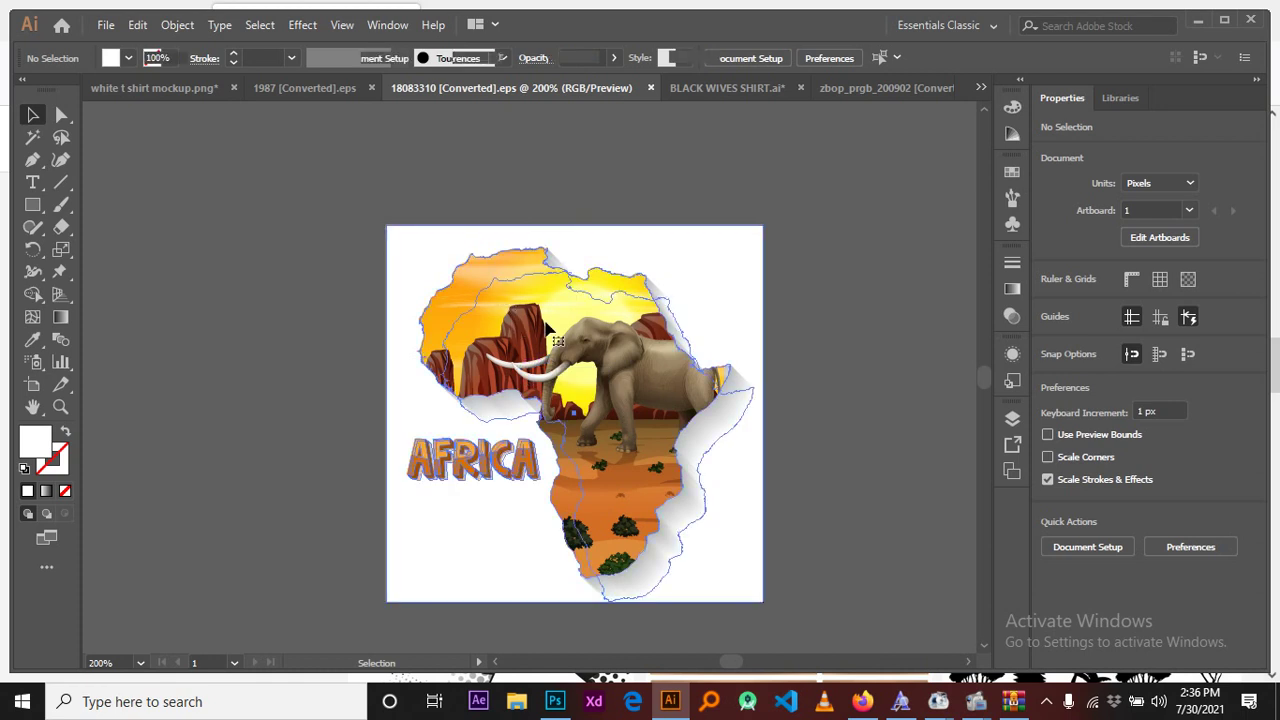
right_click(597, 366)
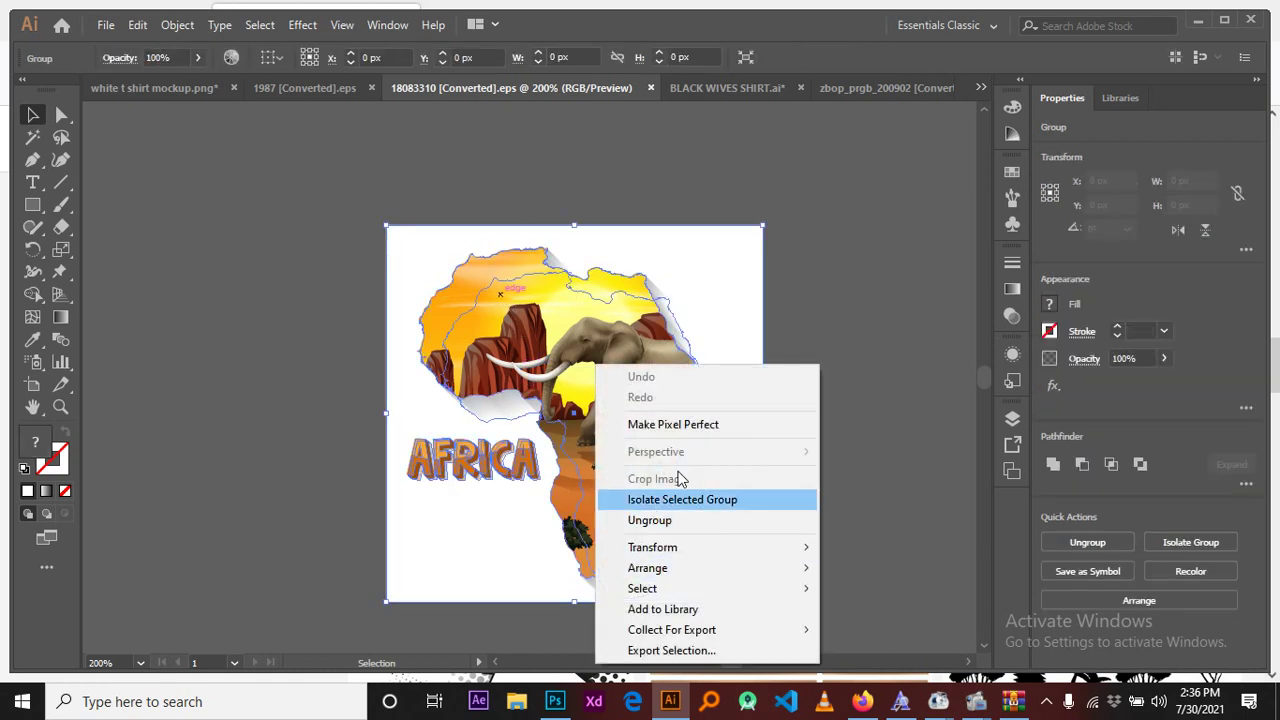
click(612, 378)
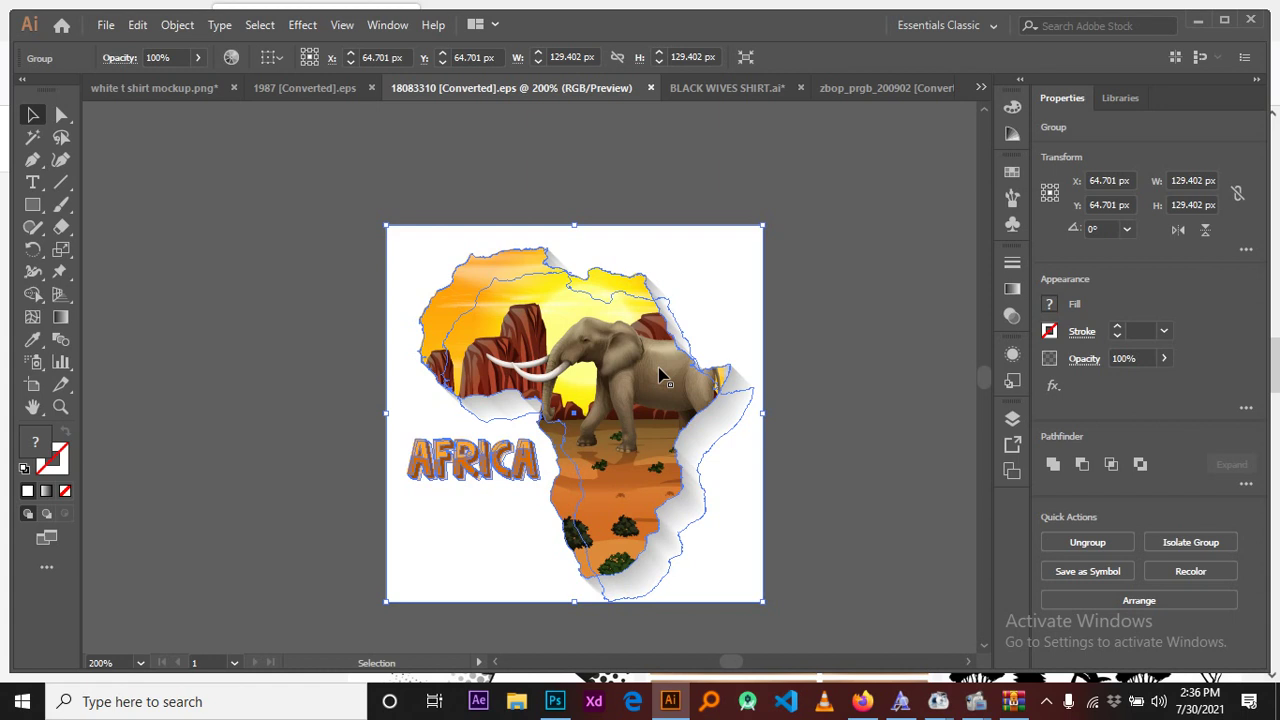
right_click(573, 377)
click(628, 535)
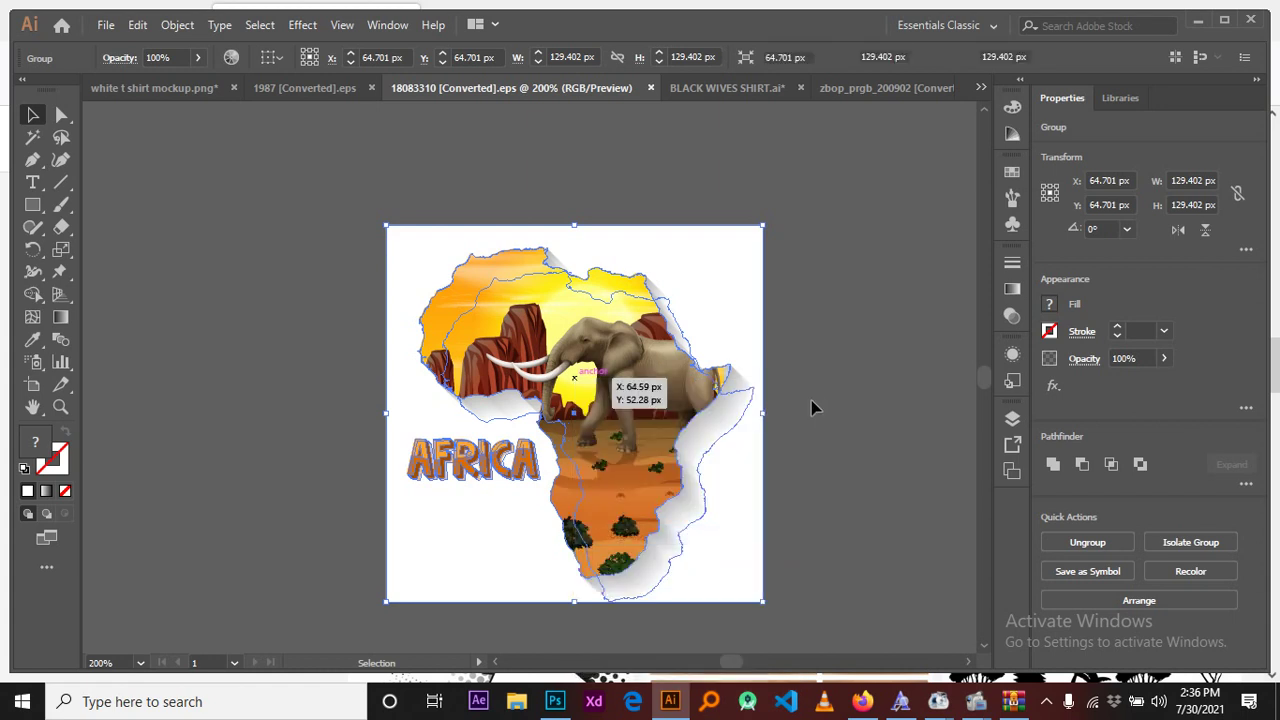
click(811, 400)
click(712, 380)
click(981, 88)
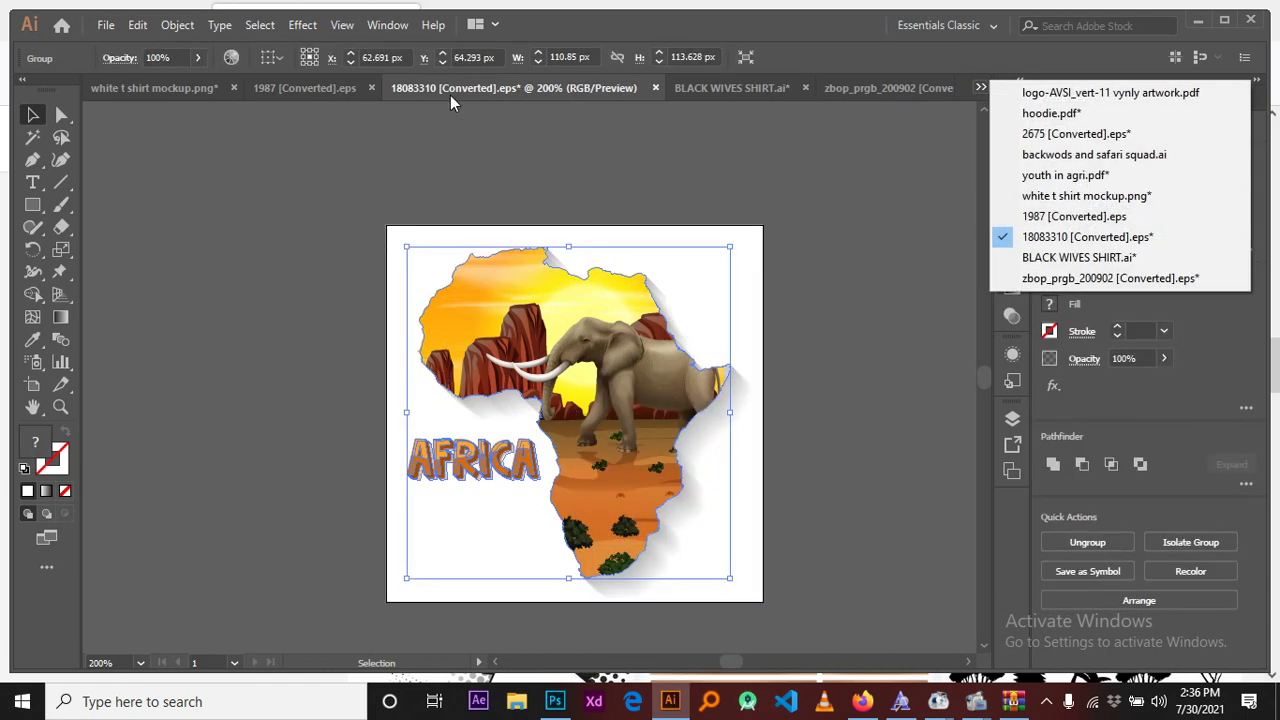
Step: Create Untitled-1, a blank A4 portrait document from the Print presets
click(107, 25)
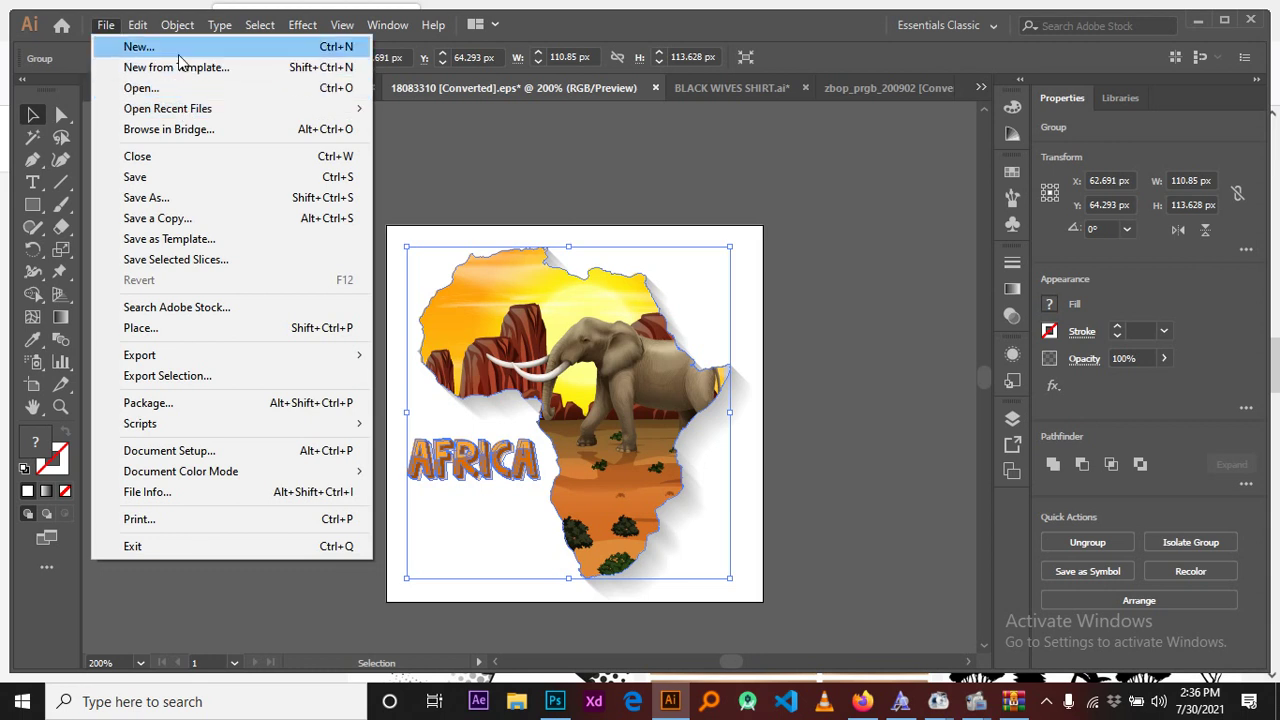
key(Escape)
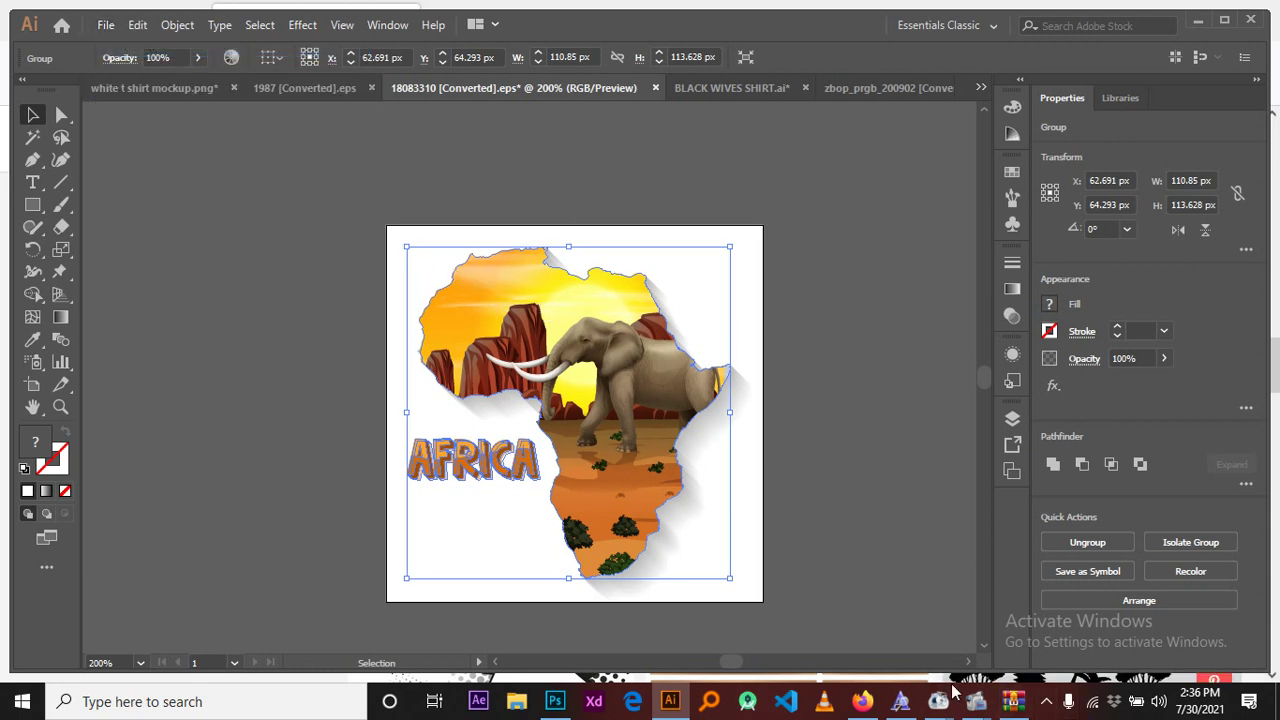
click(102, 28)
click(192, 47)
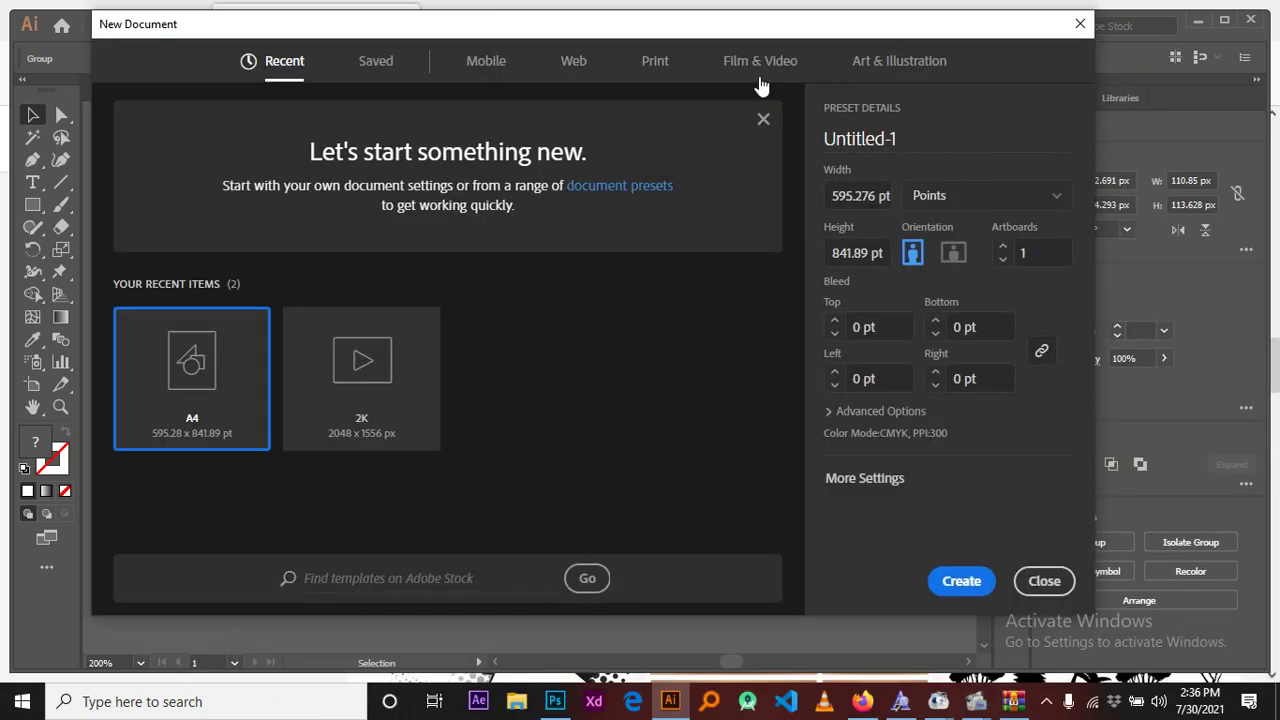
click(654, 62)
click(385, 256)
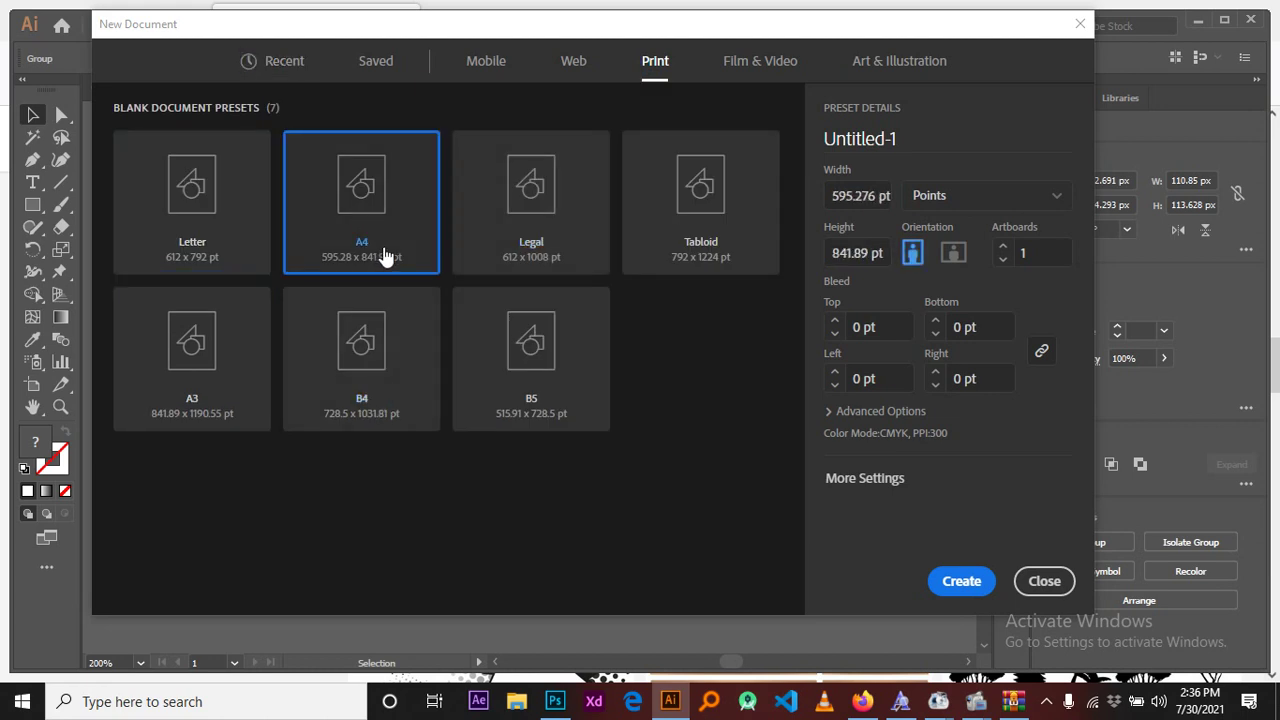
click(961, 581)
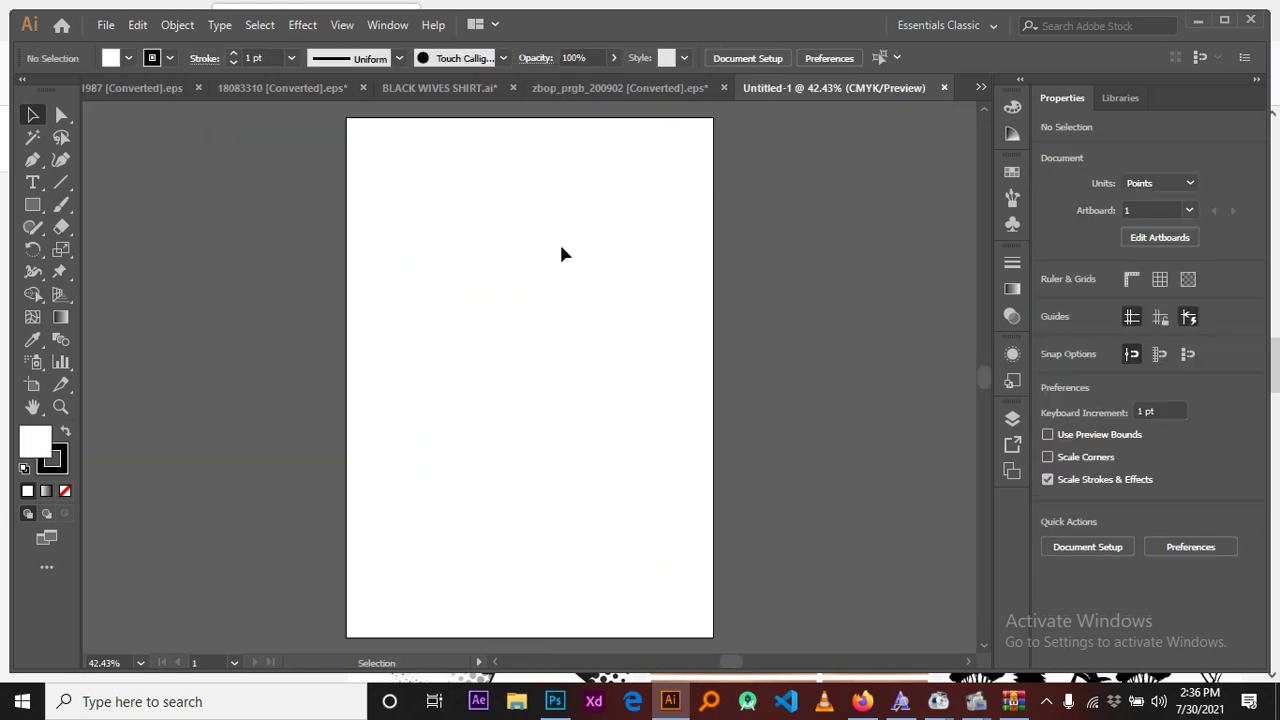
Step: Paste the blue T-shirt into Untitled-1 and scale it up to span the page width
key(ctrl+v)
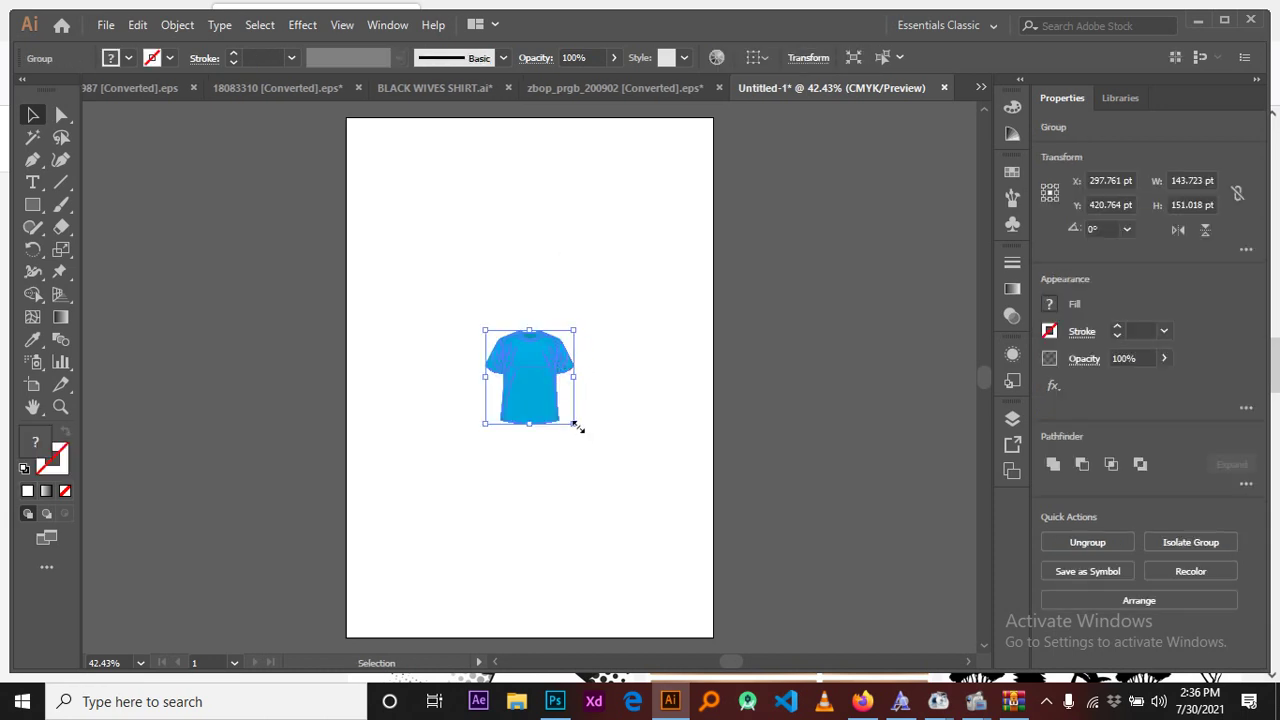
drag(576, 425, 748, 605)
drag(686, 517, 560, 374)
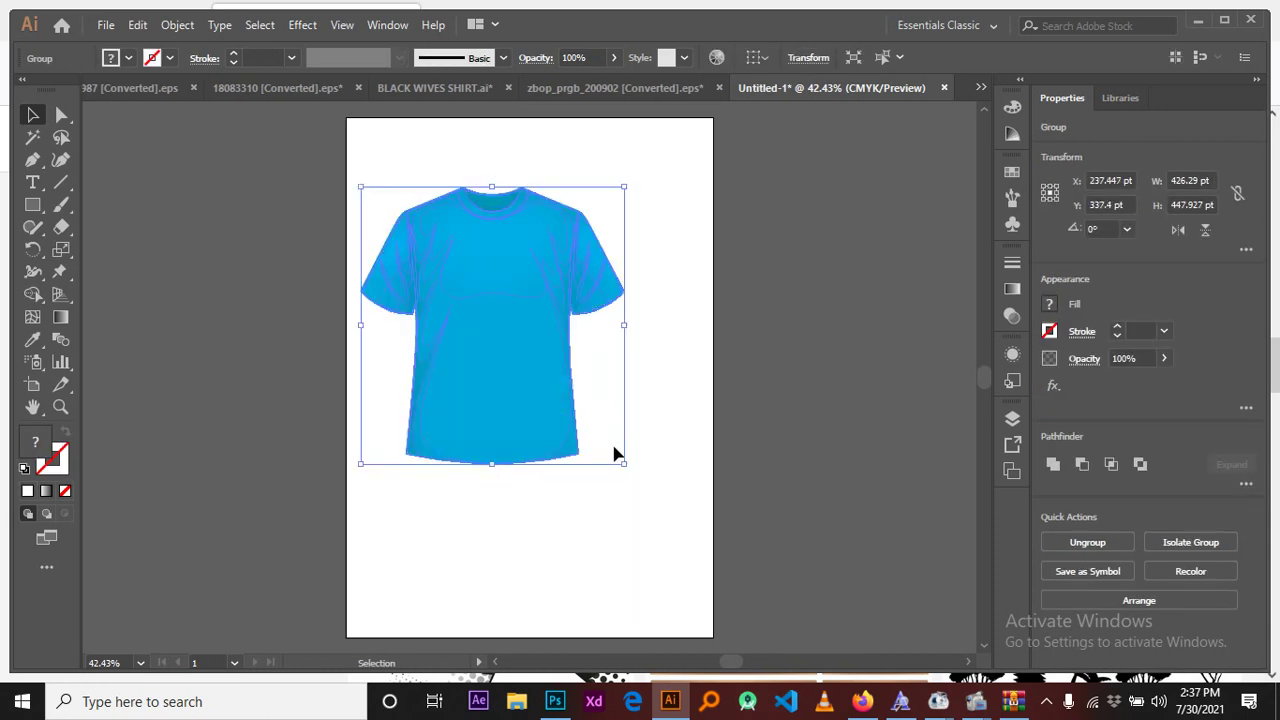
drag(624, 466, 712, 566)
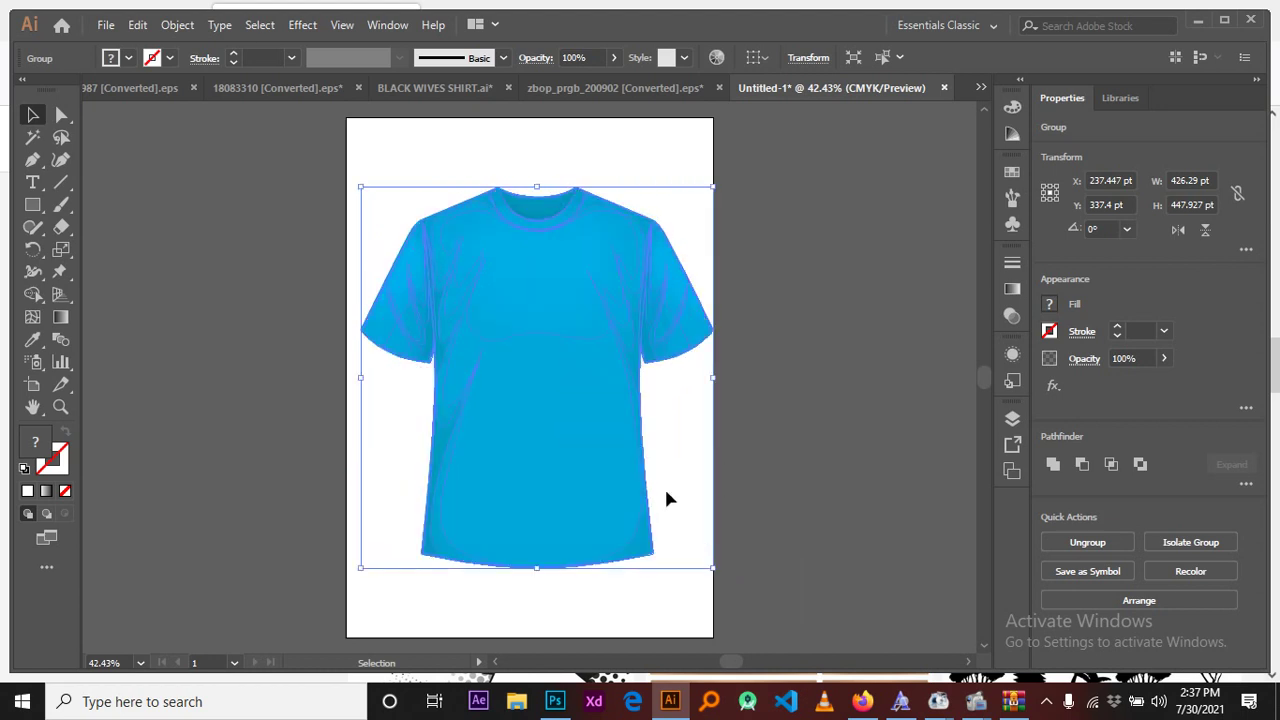
scroll(650, 470, down, 2)
scroll(660, 420, up, 1)
drag(568, 326, 561, 332)
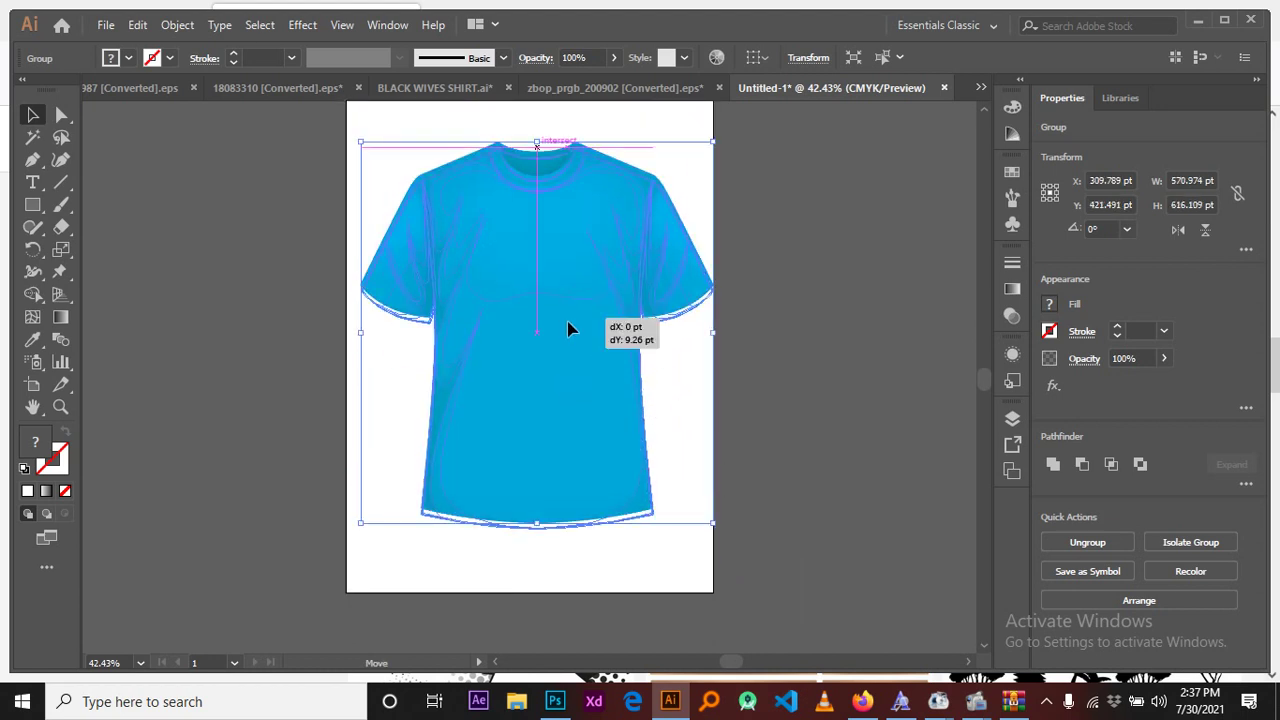
click(837, 294)
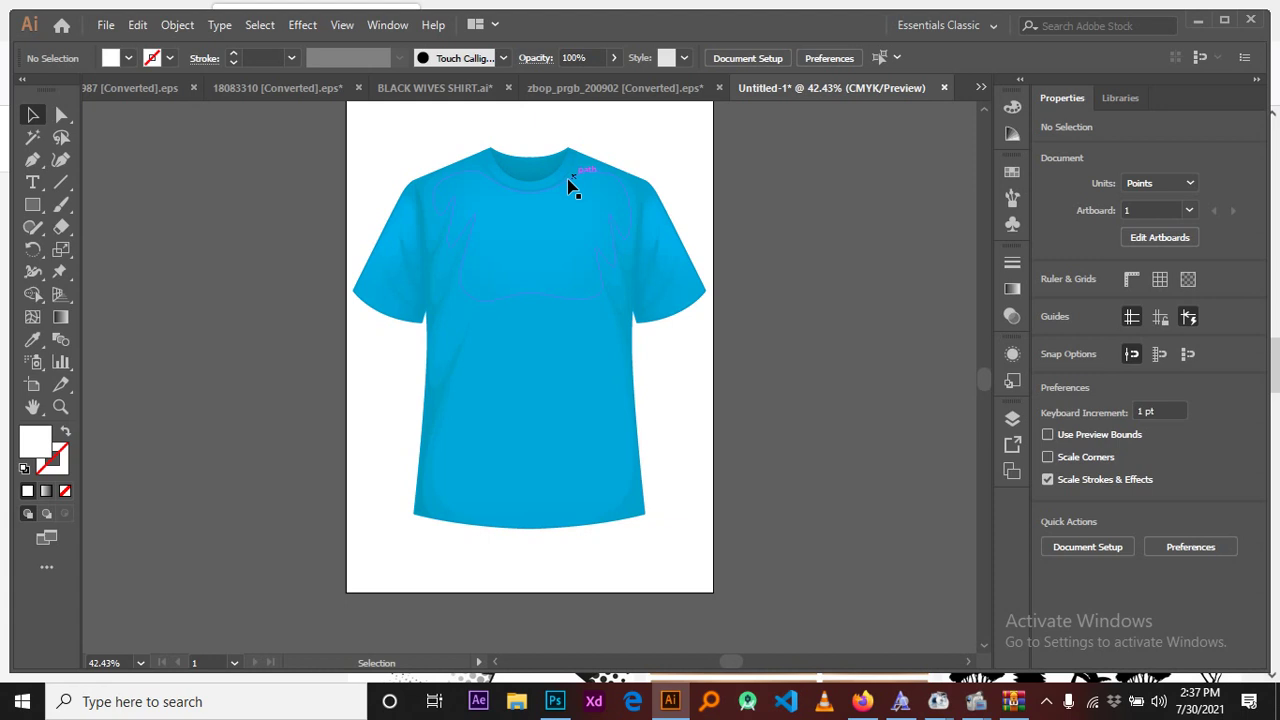
scroll(660, 310, down, 1)
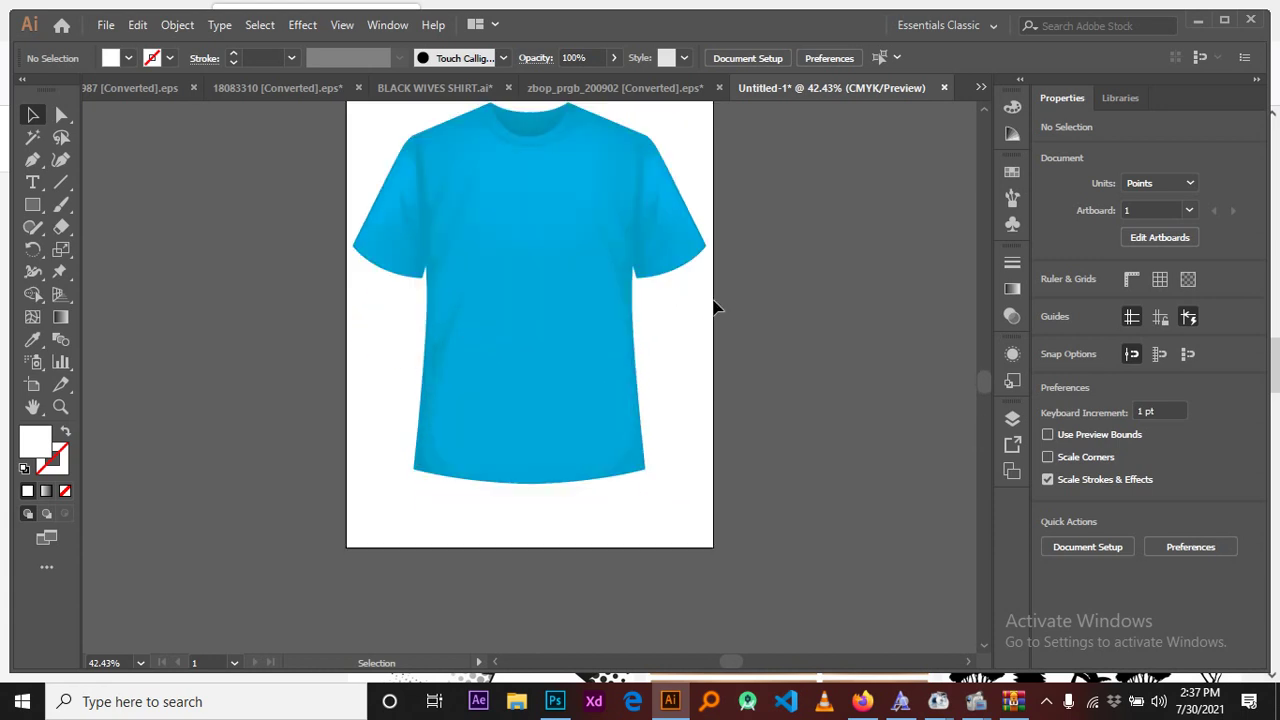
Step: Back in the Africa document, ungroup the artwork twice, through its clipped shape group
click(266, 90)
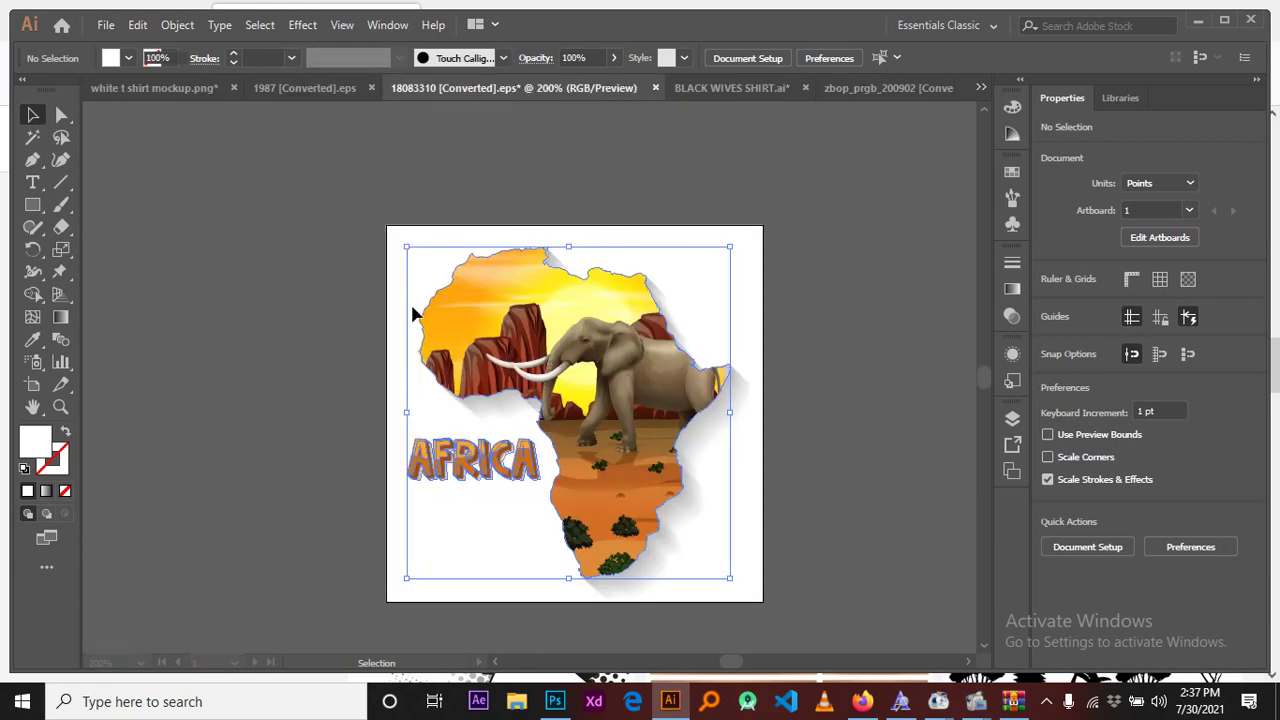
click(628, 386)
right_click(622, 373)
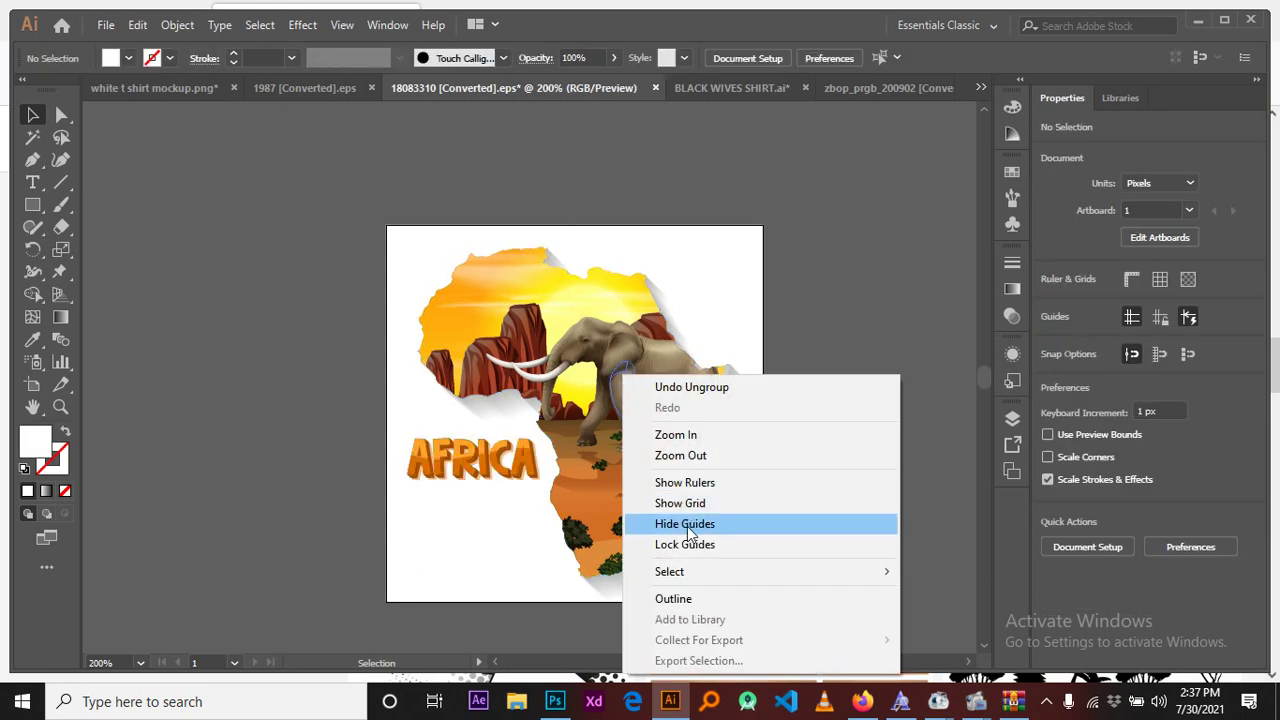
click(837, 337)
right_click(583, 333)
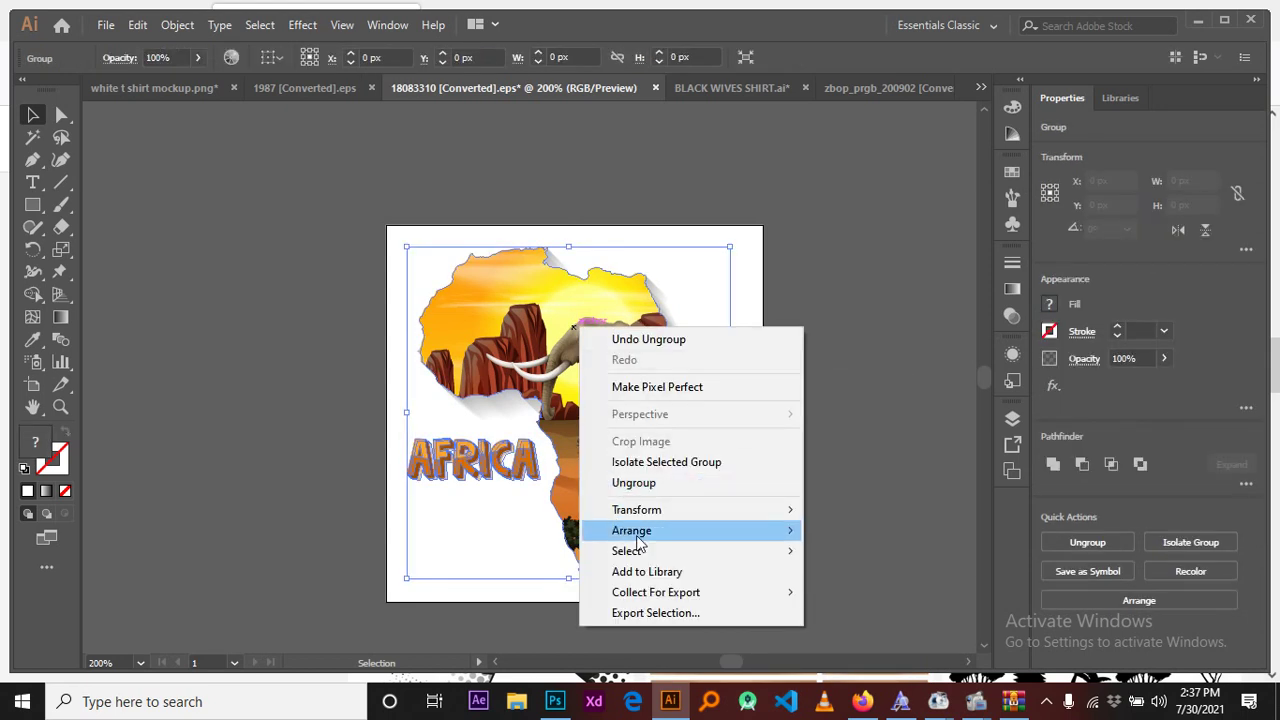
click(651, 483)
click(870, 352)
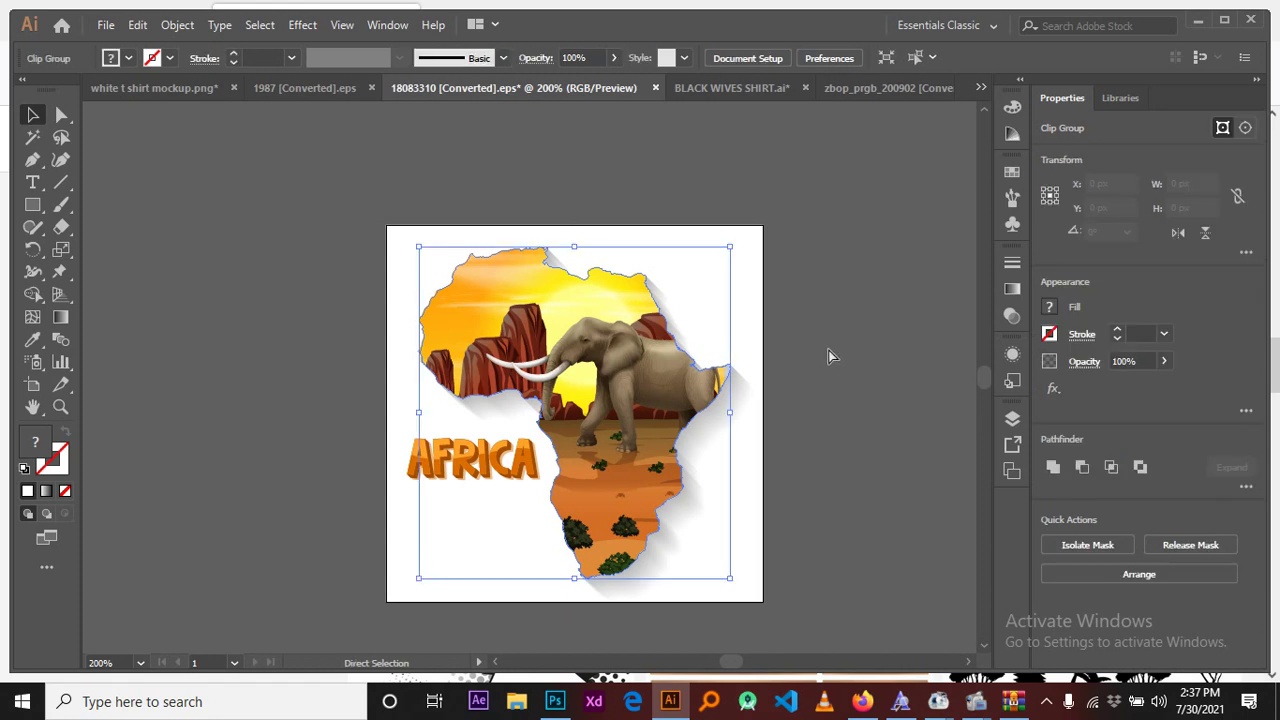
right_click(545, 348)
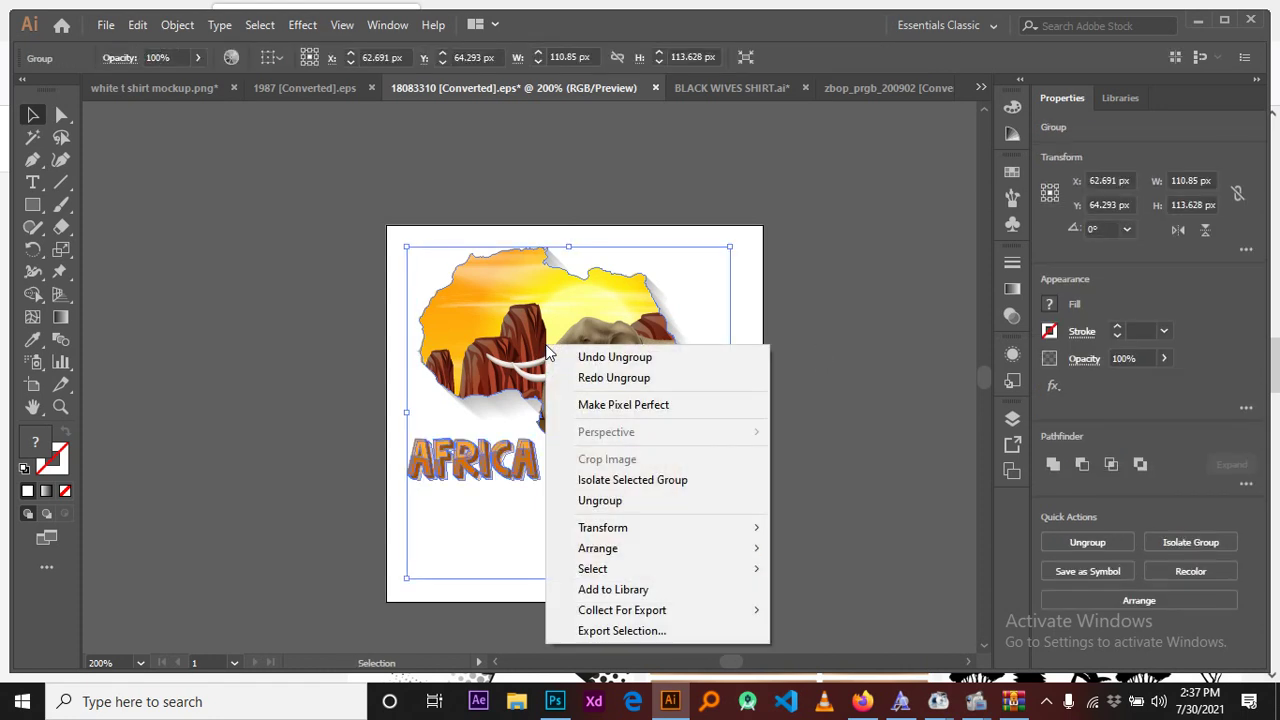
click(590, 497)
click(380, 236)
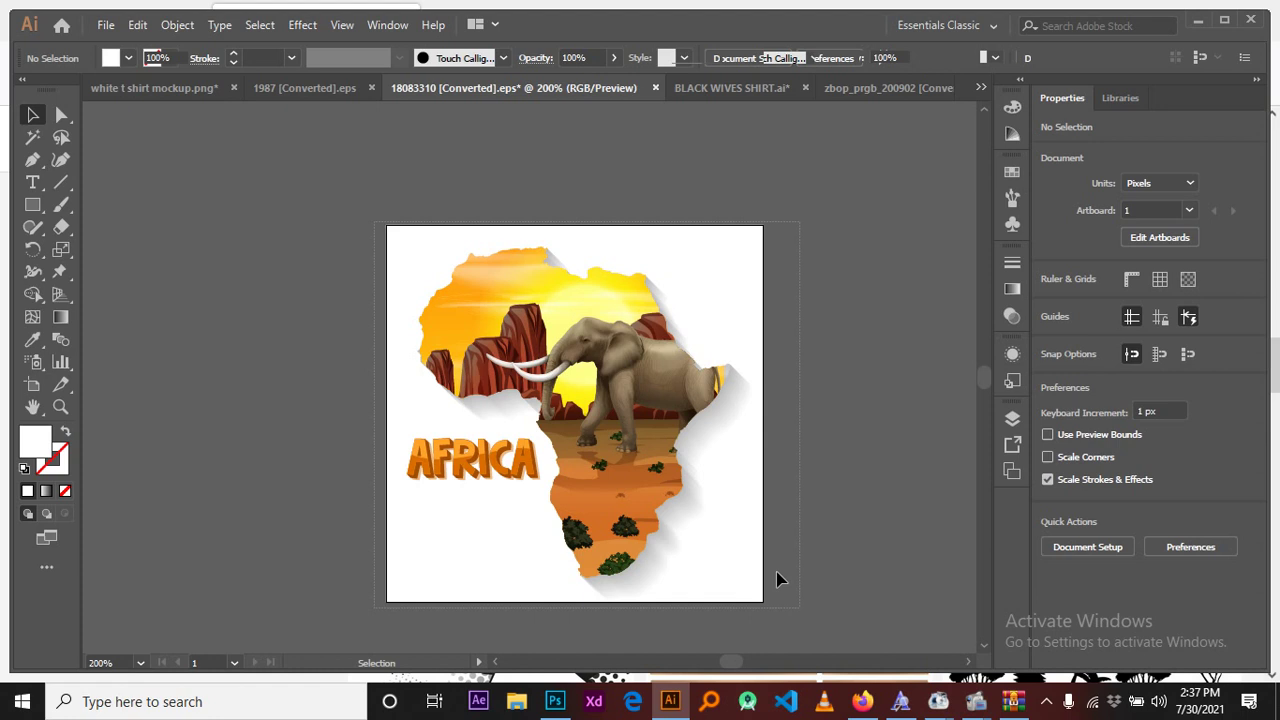
Step: Select all the Africa artwork pieces, copy them, and return to Untitled-1
drag(380, 236, 775, 558)
key(a)
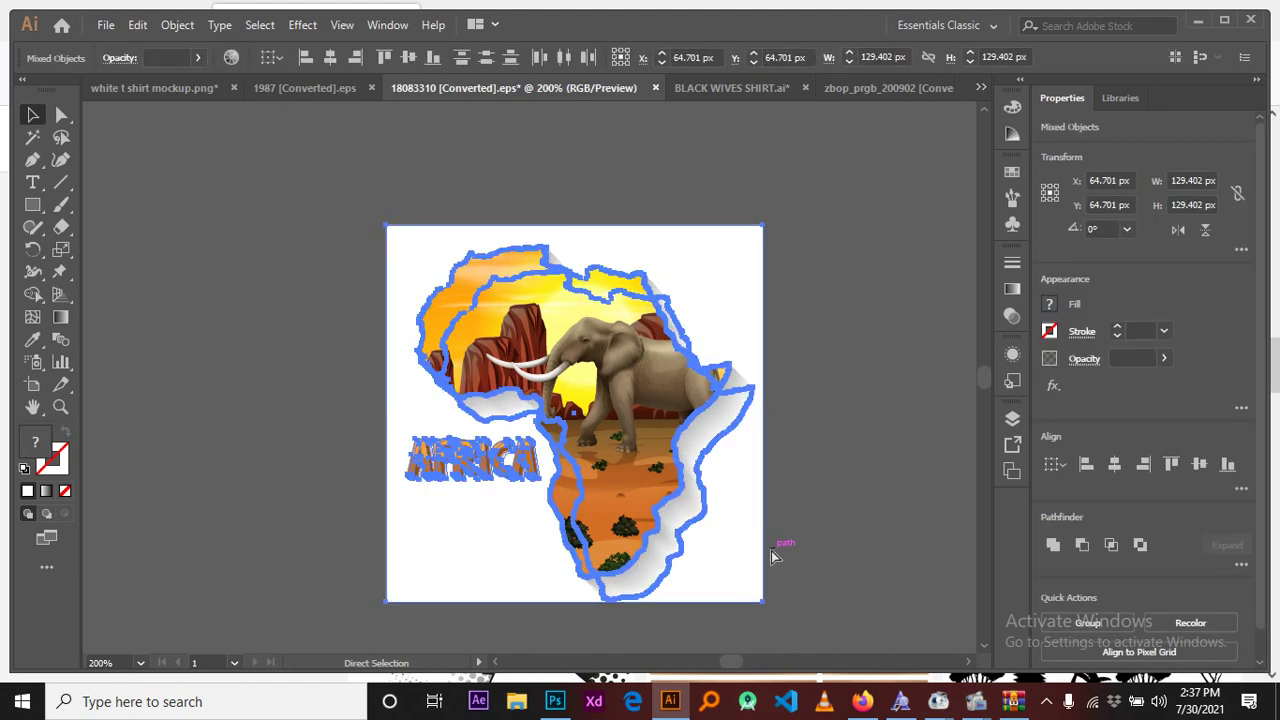
key(v)
click(981, 88)
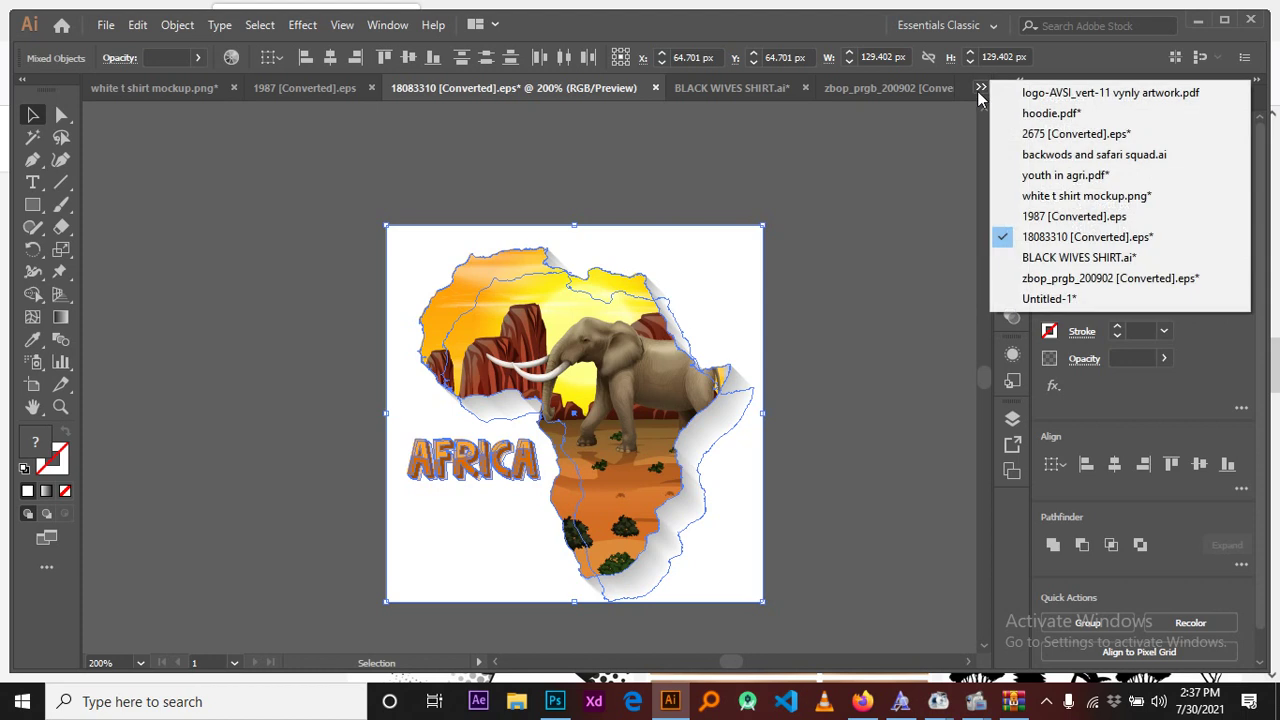
click(1050, 298)
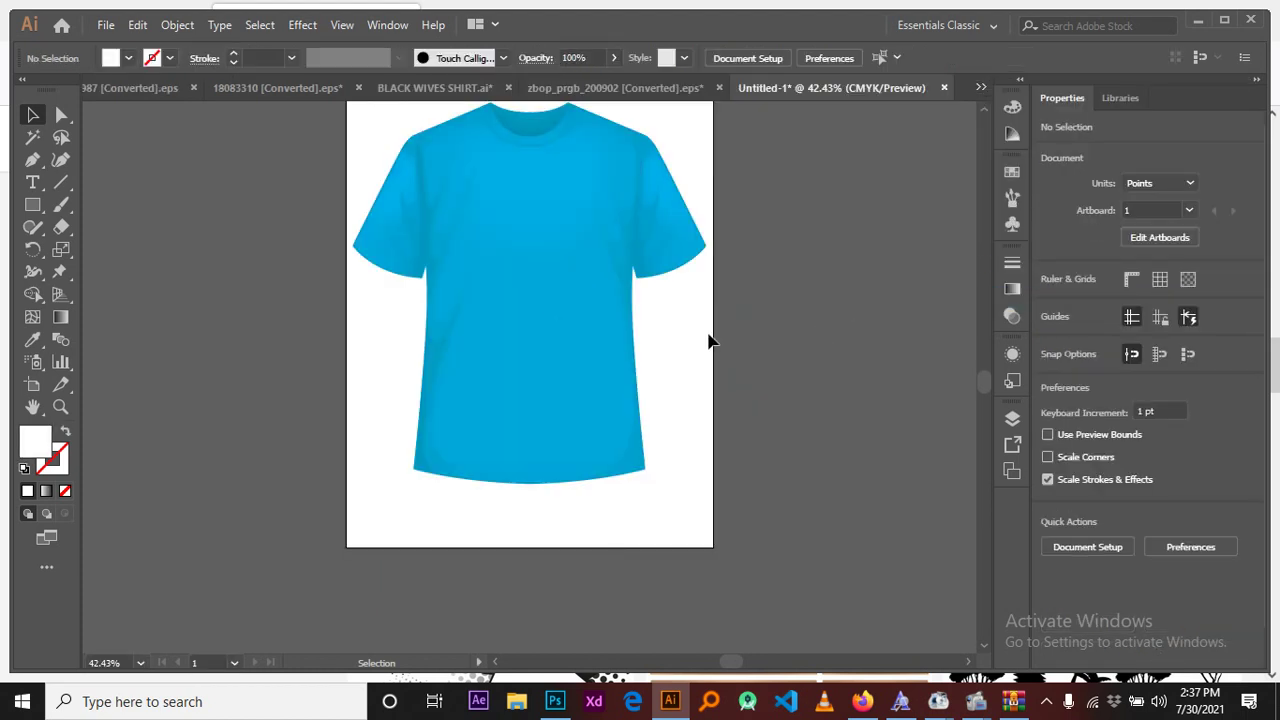
Step: Paste the Africa elephant artwork into Untitled-1 and drag it left of the shirt
key(a)
key(ctrl+v)
drag(540, 375, 300, 347)
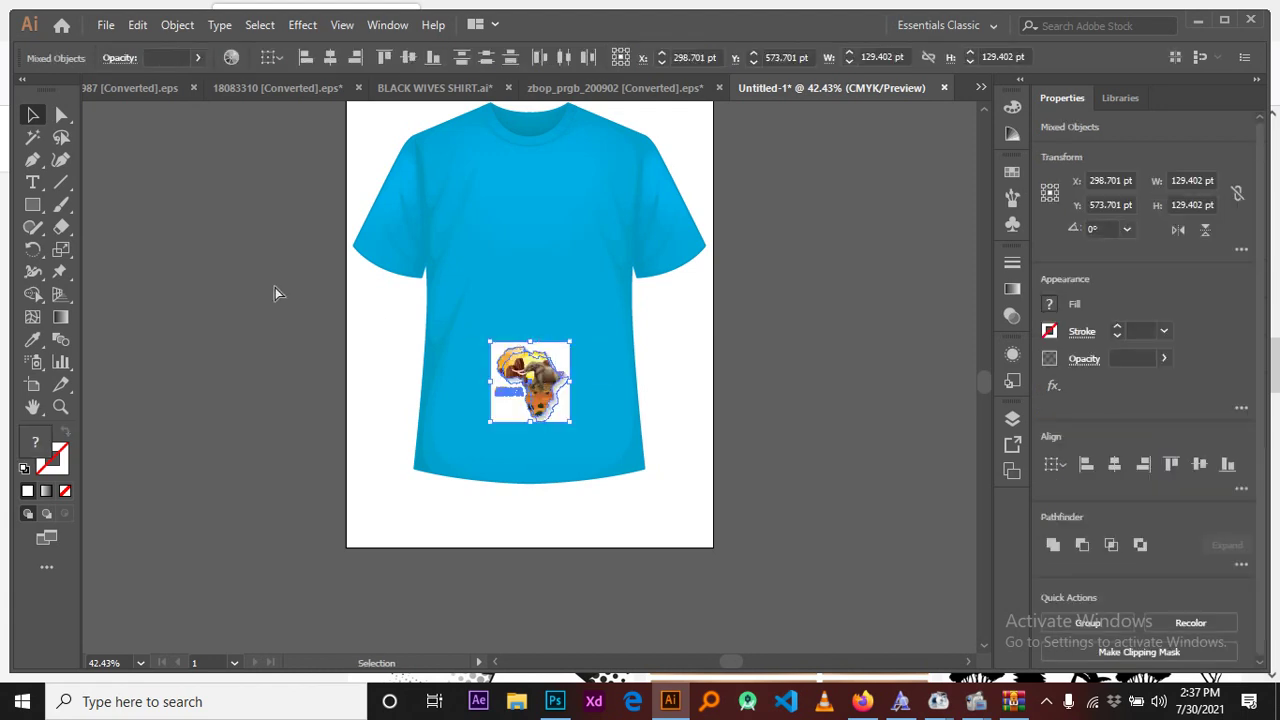
right_click(266, 293)
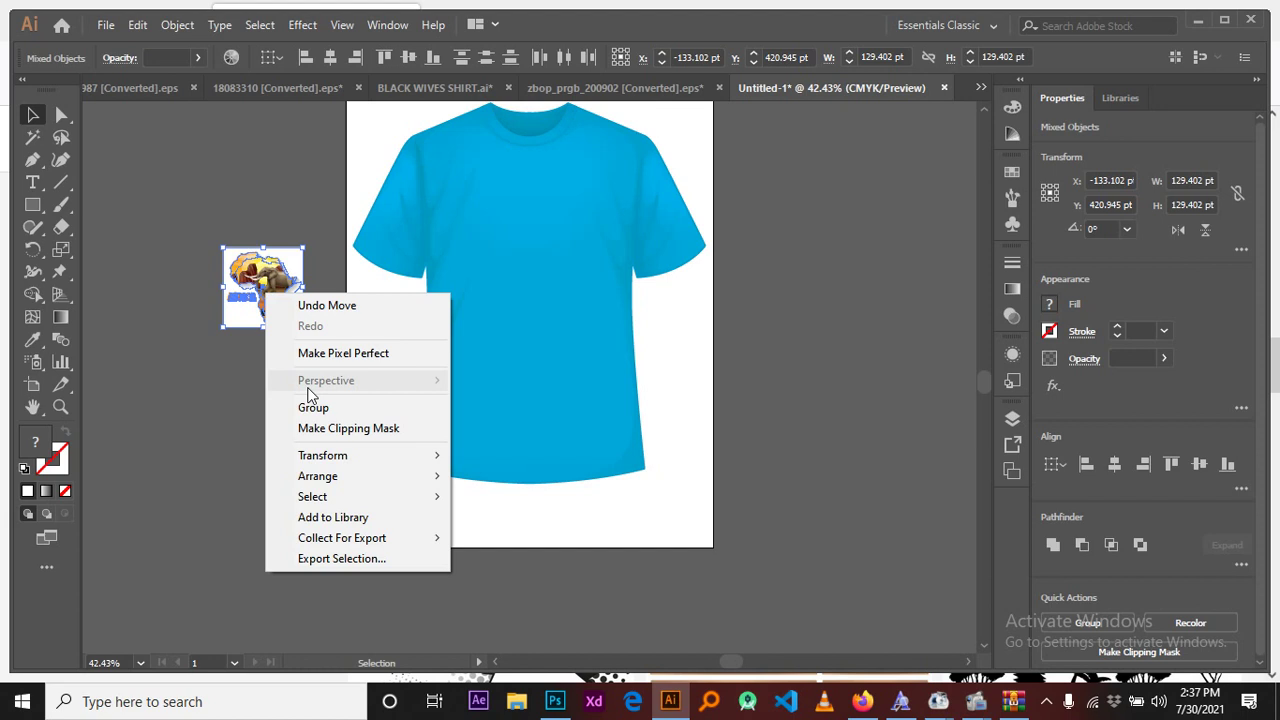
click(259, 417)
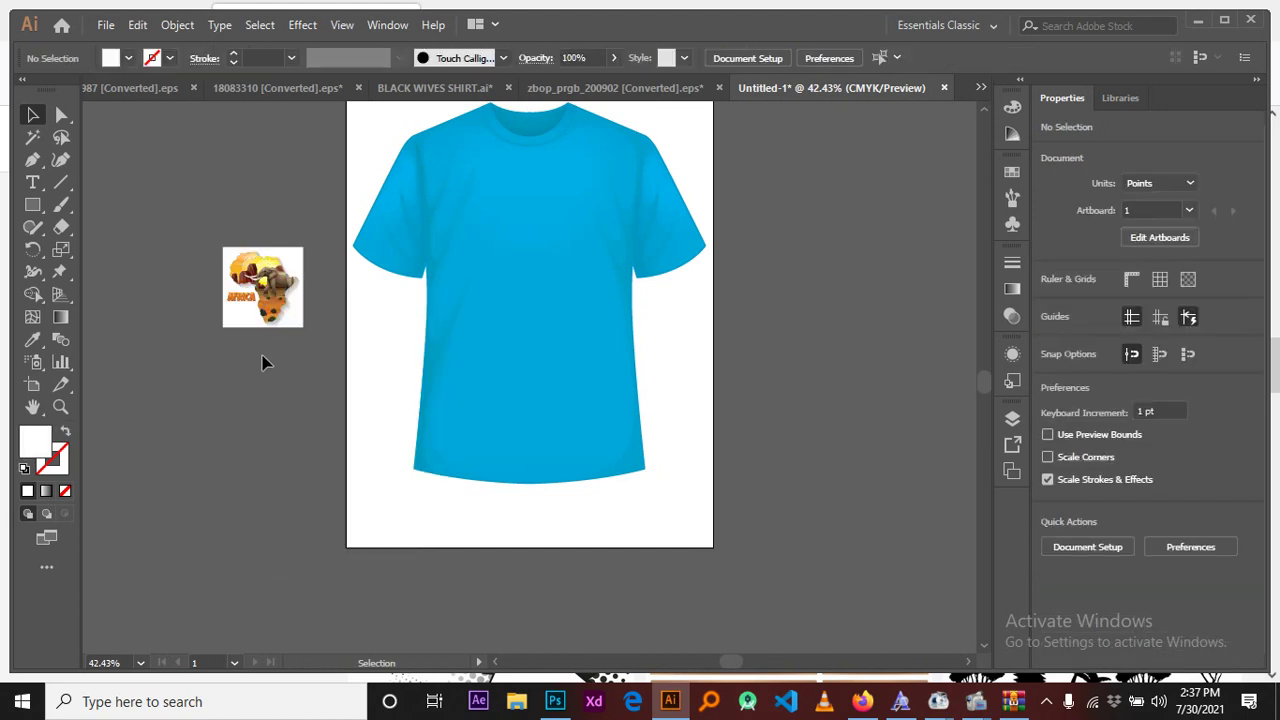
right_click(298, 272)
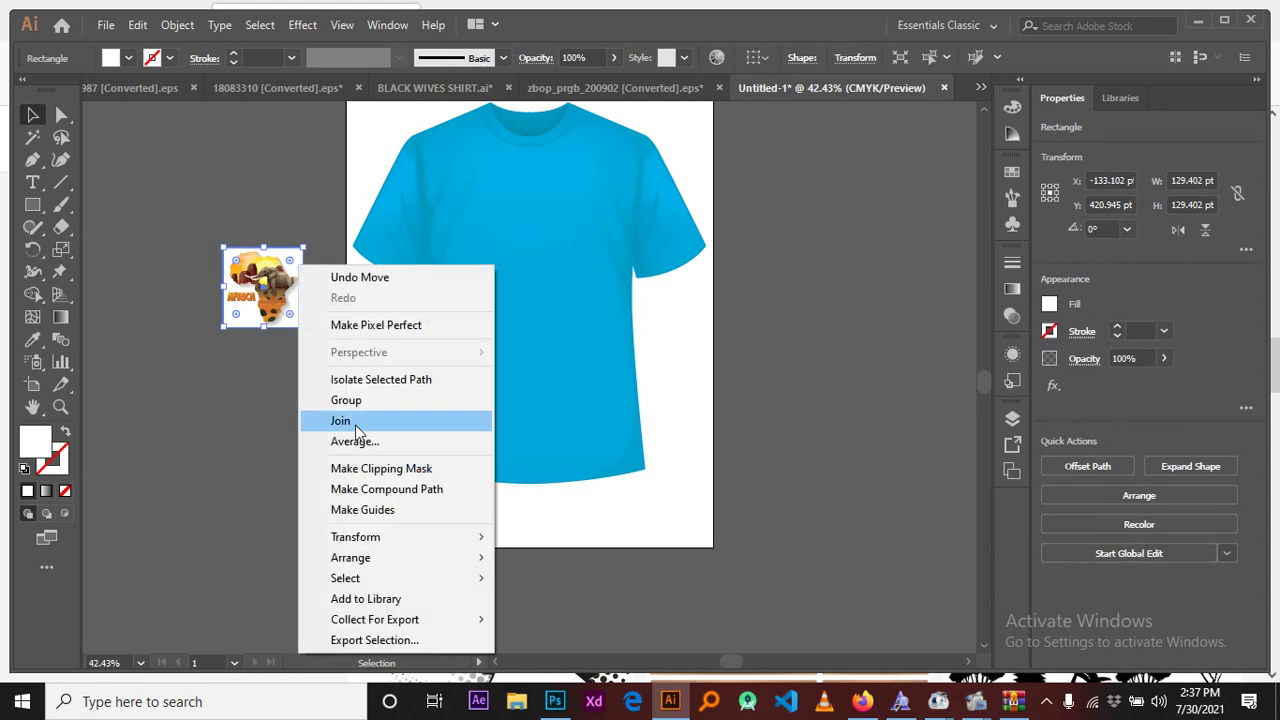
click(278, 422)
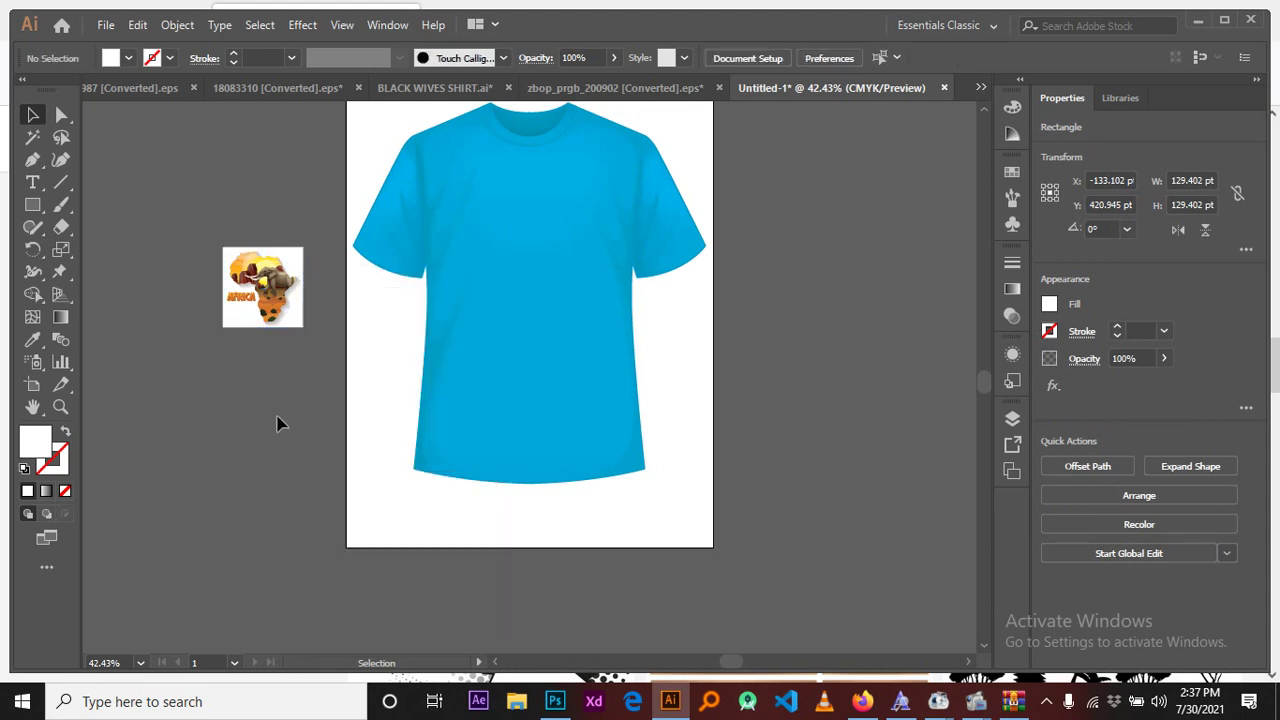
click(281, 296)
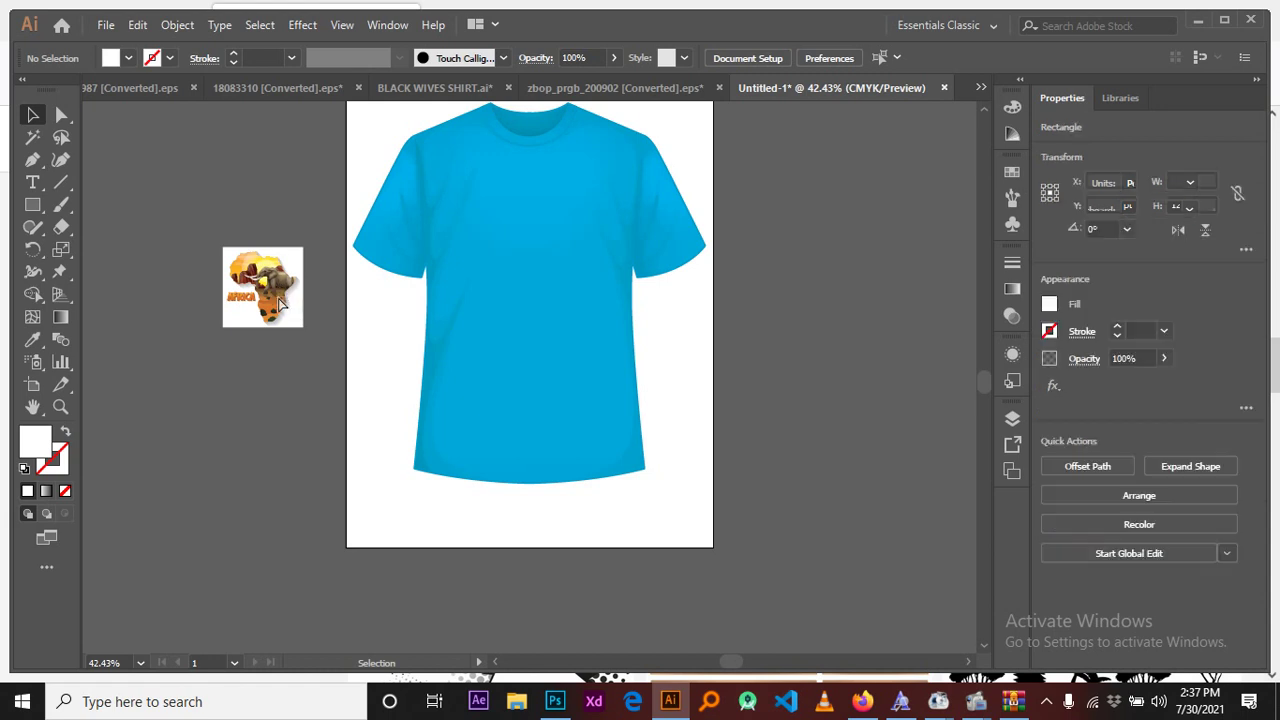
Step: Pull the Africa group off its grey backing box, undoing an accidental enlargement
key(ctrl+plus)
key(ctrl+plus)
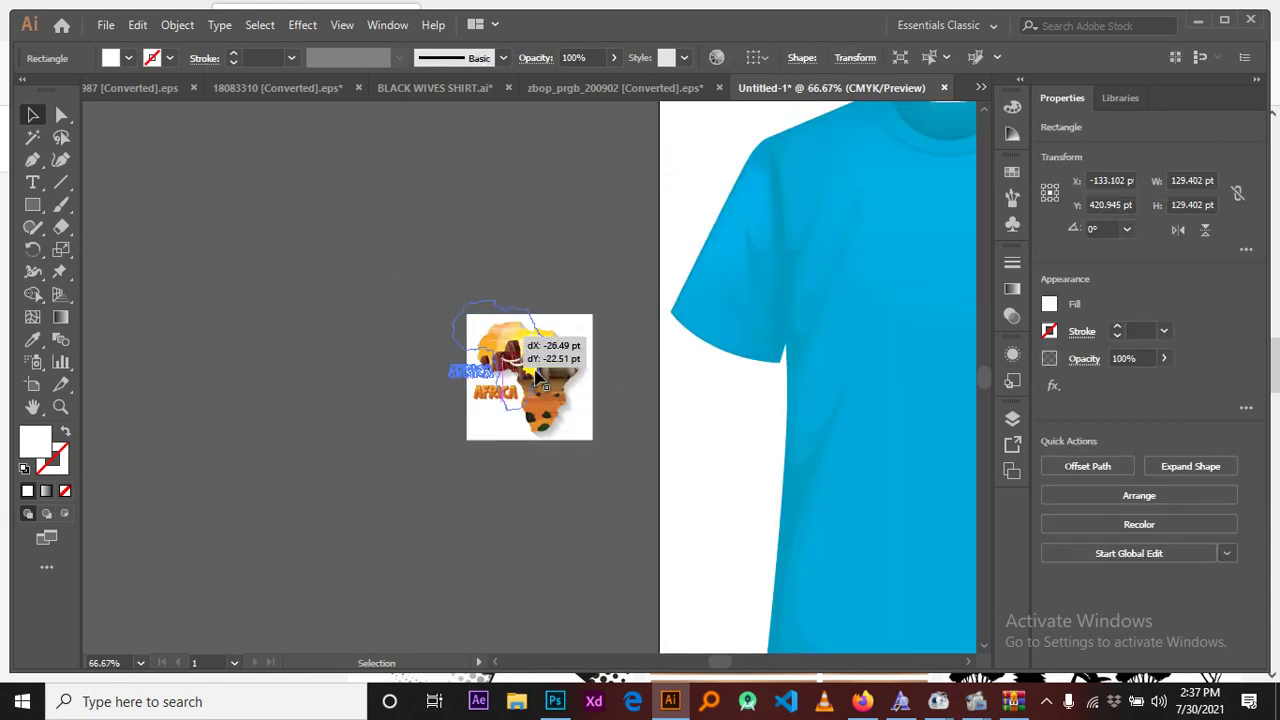
mouse_move(565, 424)
mouse_down()
mouse_move(545, 410)
mouse_move(690, 548)
mouse_up()
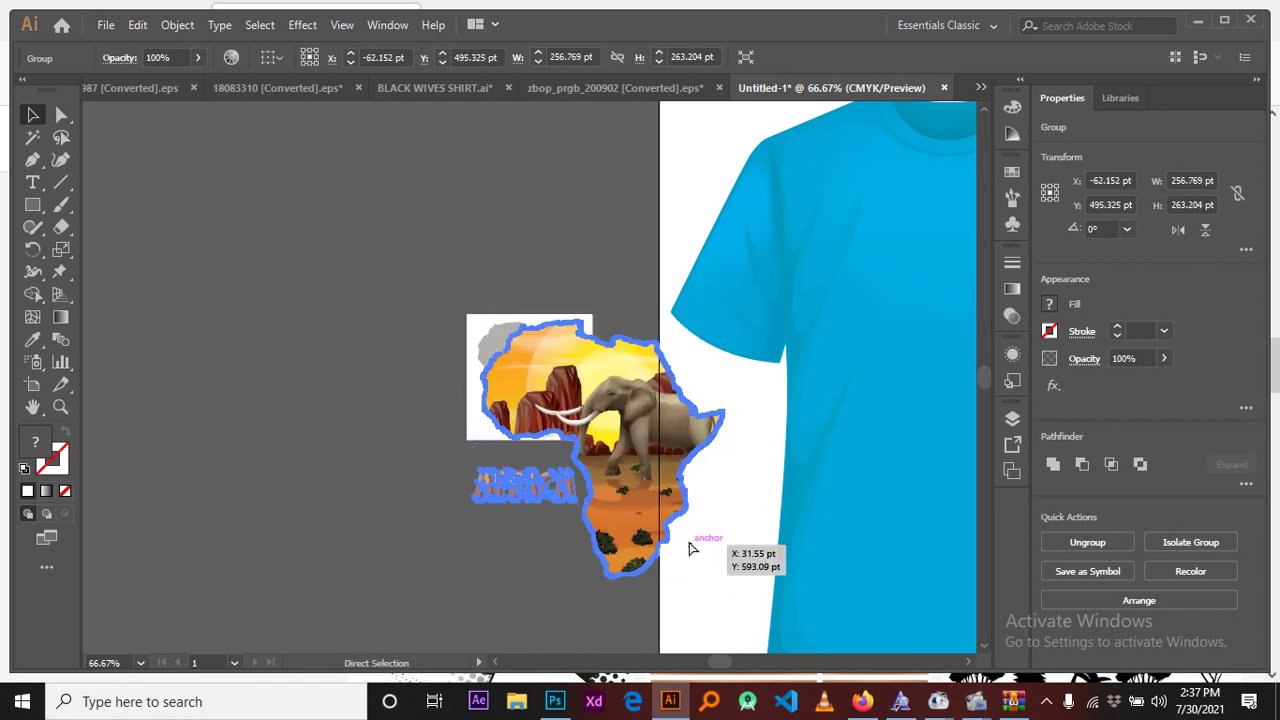
key(ctrl+z)
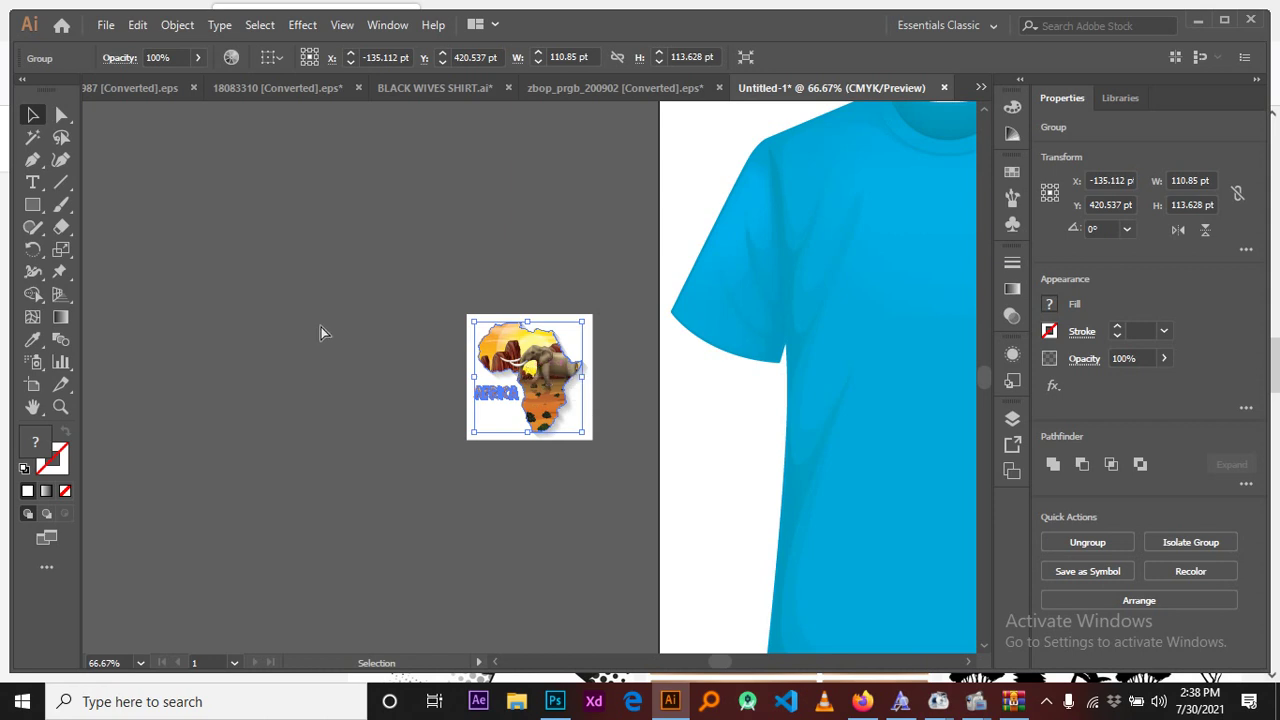
drag(535, 373, 308, 336)
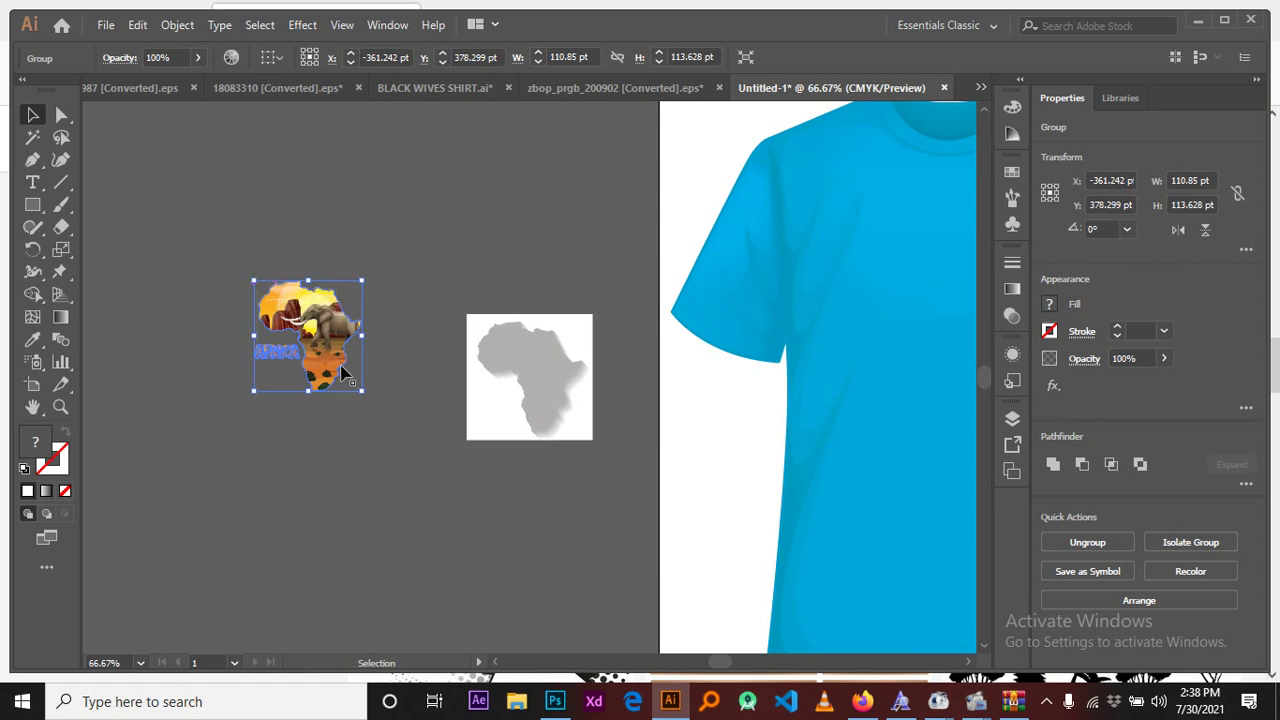
mouse_move(312, 324)
mouse_down()
mouse_move(894, 288)
mouse_move(583, 286)
mouse_up()
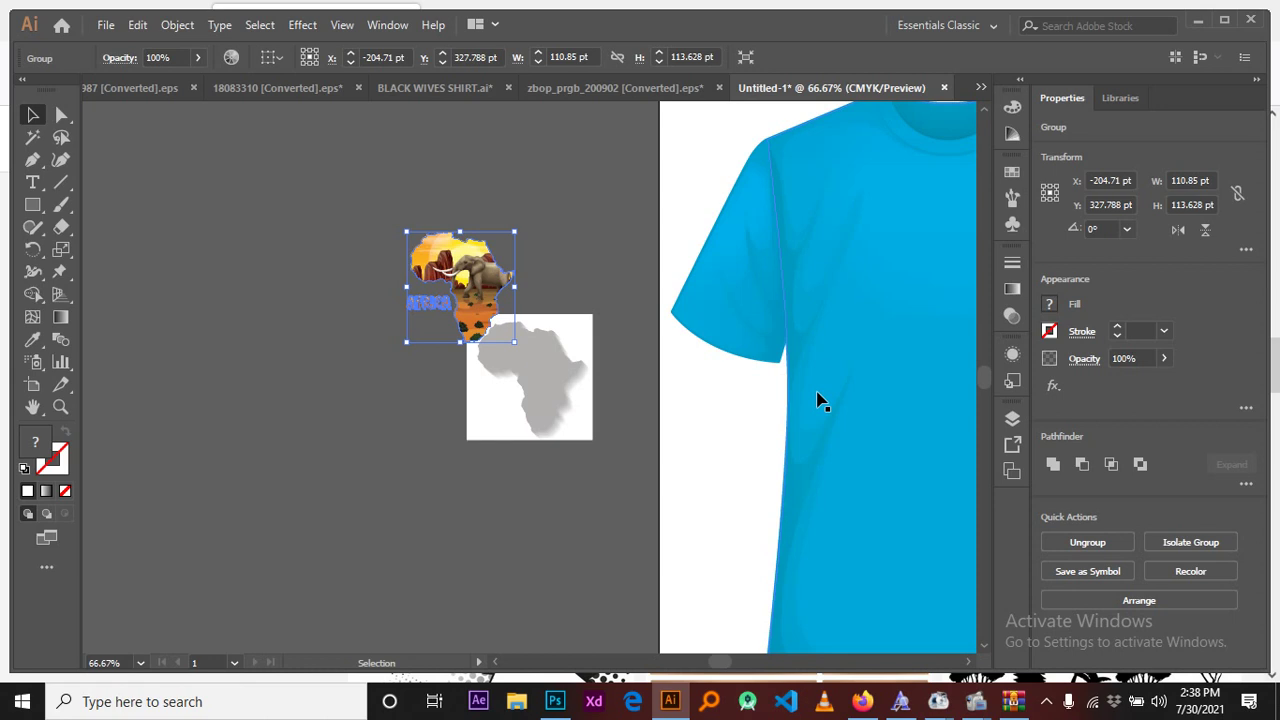
mouse_move(820, 400)
mouse_down()
mouse_move(337, 251)
mouse_move(569, 320)
mouse_up()
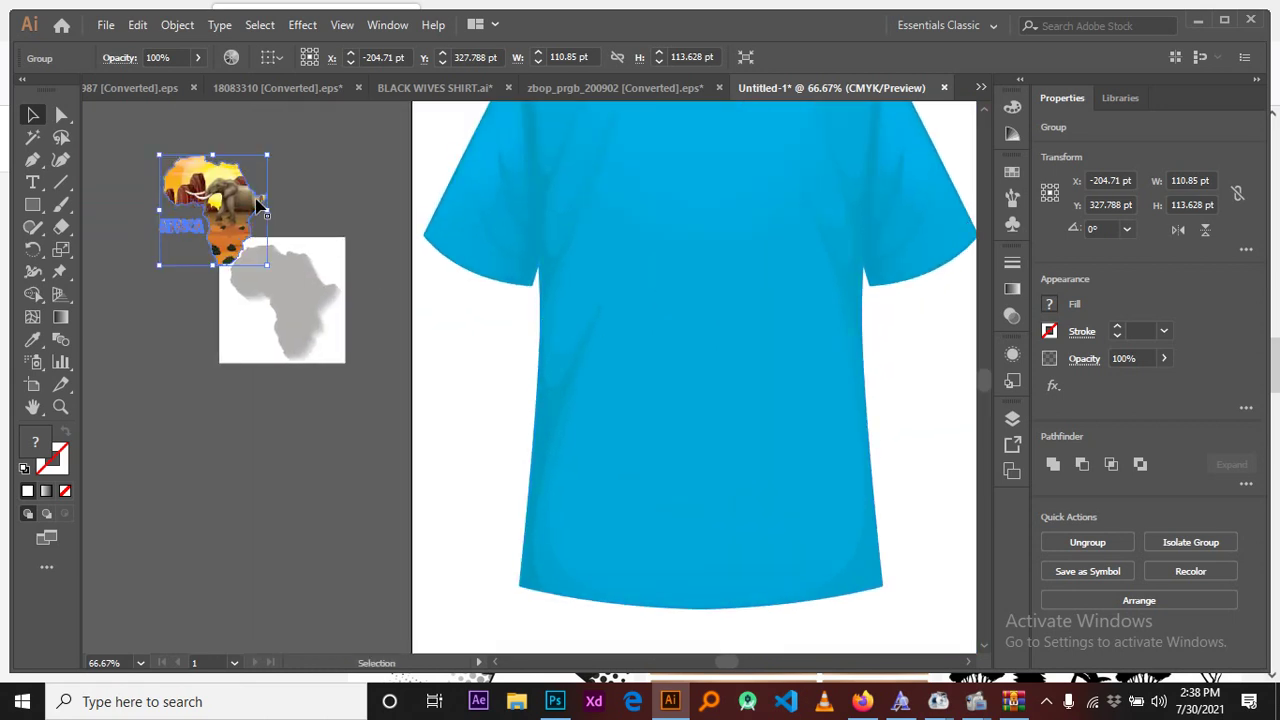
Step: Move the Africa group onto the shirt's chest, enlarge it, and fine-tune its position
mouse_move(258, 207)
mouse_down()
mouse_move(760, 289)
mouse_move(600, 389)
mouse_up()
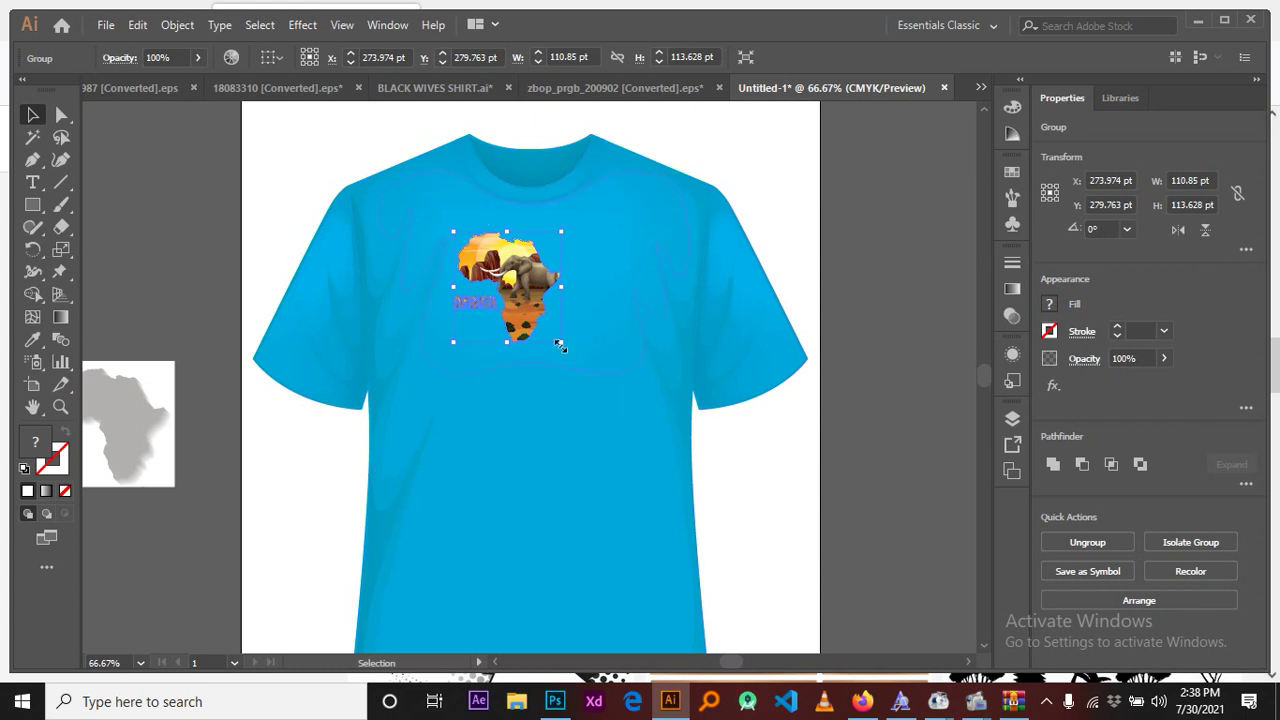
mouse_move(560, 345)
mouse_down()
mouse_move(685, 495)
mouse_move(681, 466)
mouse_up()
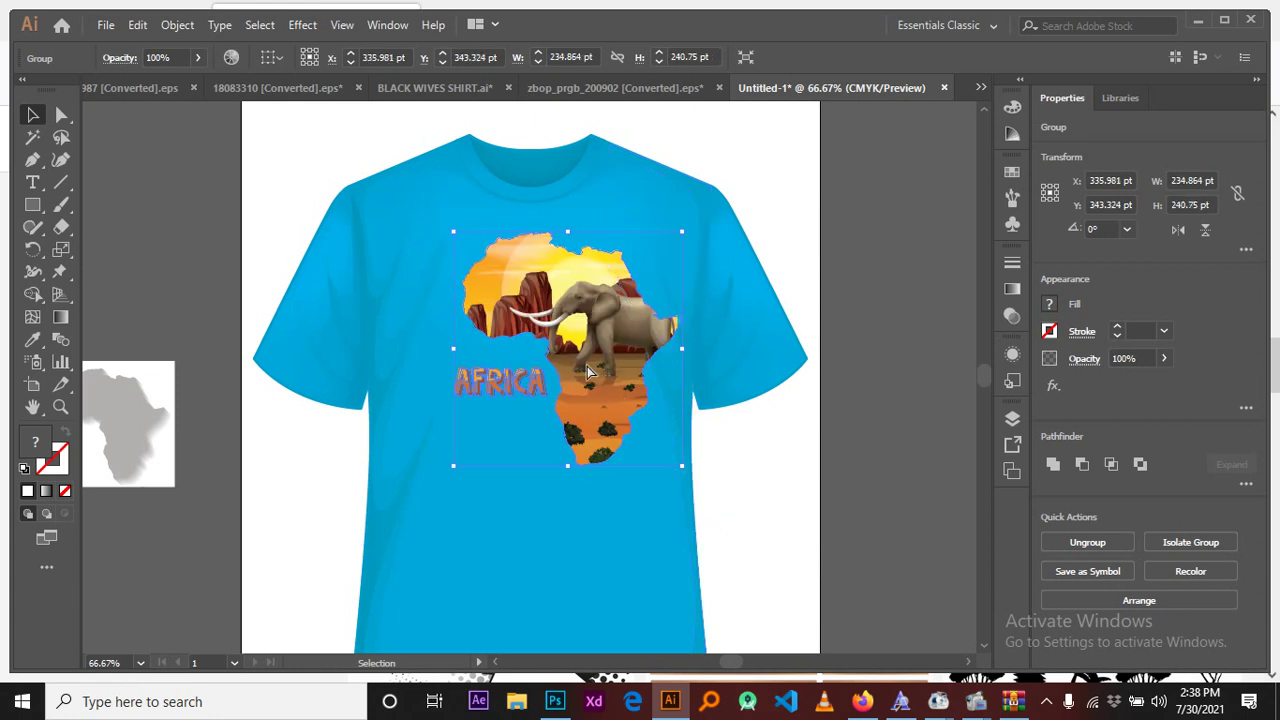
mouse_move(591, 376)
mouse_down()
mouse_move(575, 380)
mouse_move(576, 409)
mouse_up()
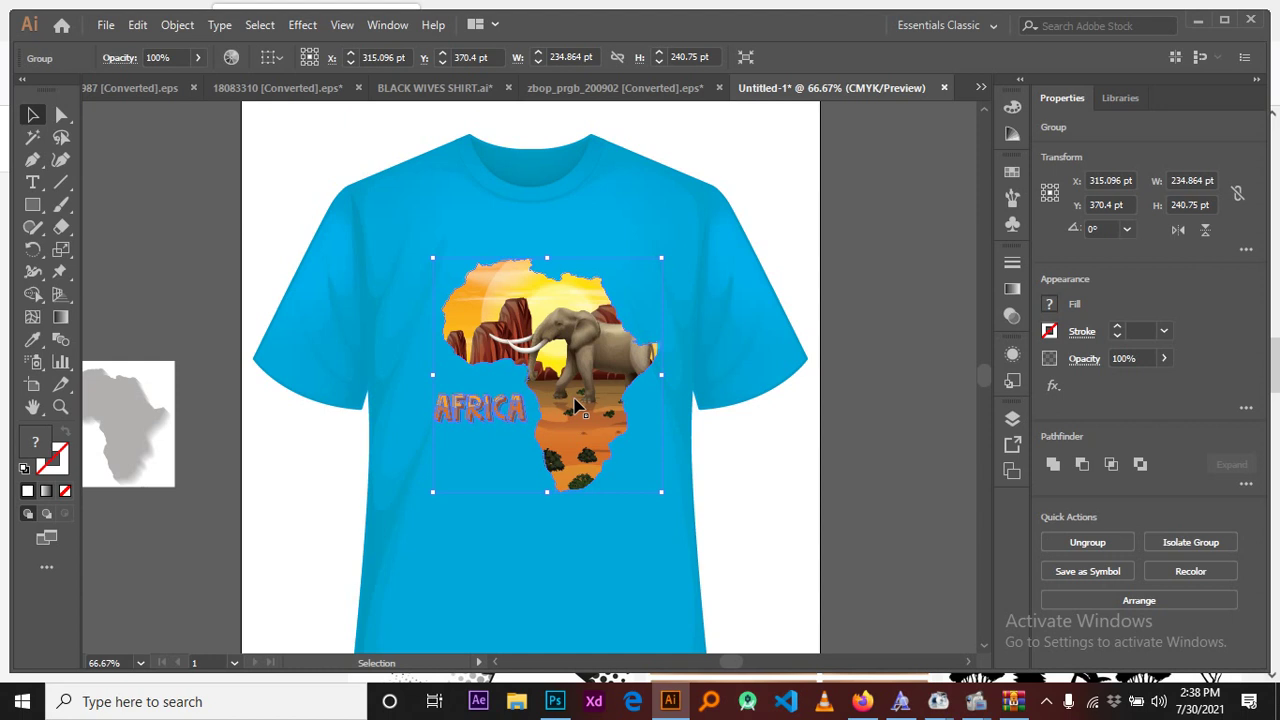
scroll(575, 397, down, 1)
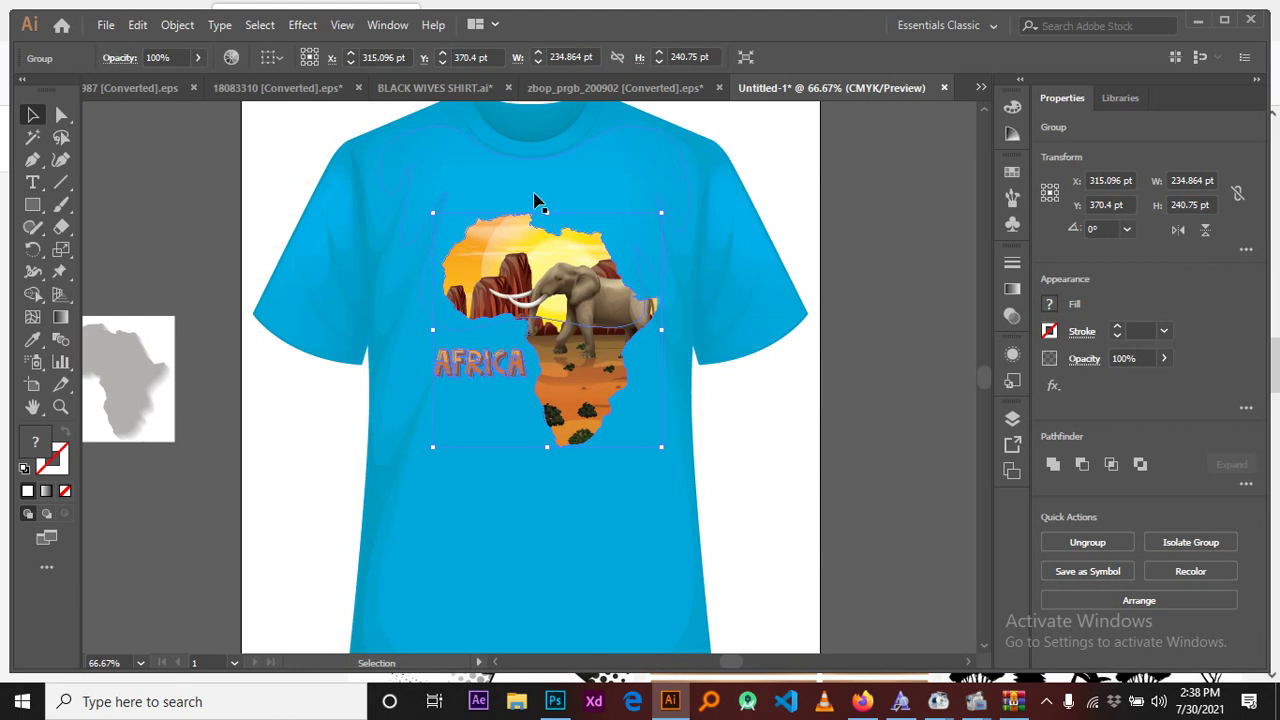
drag(540, 262, 543, 249)
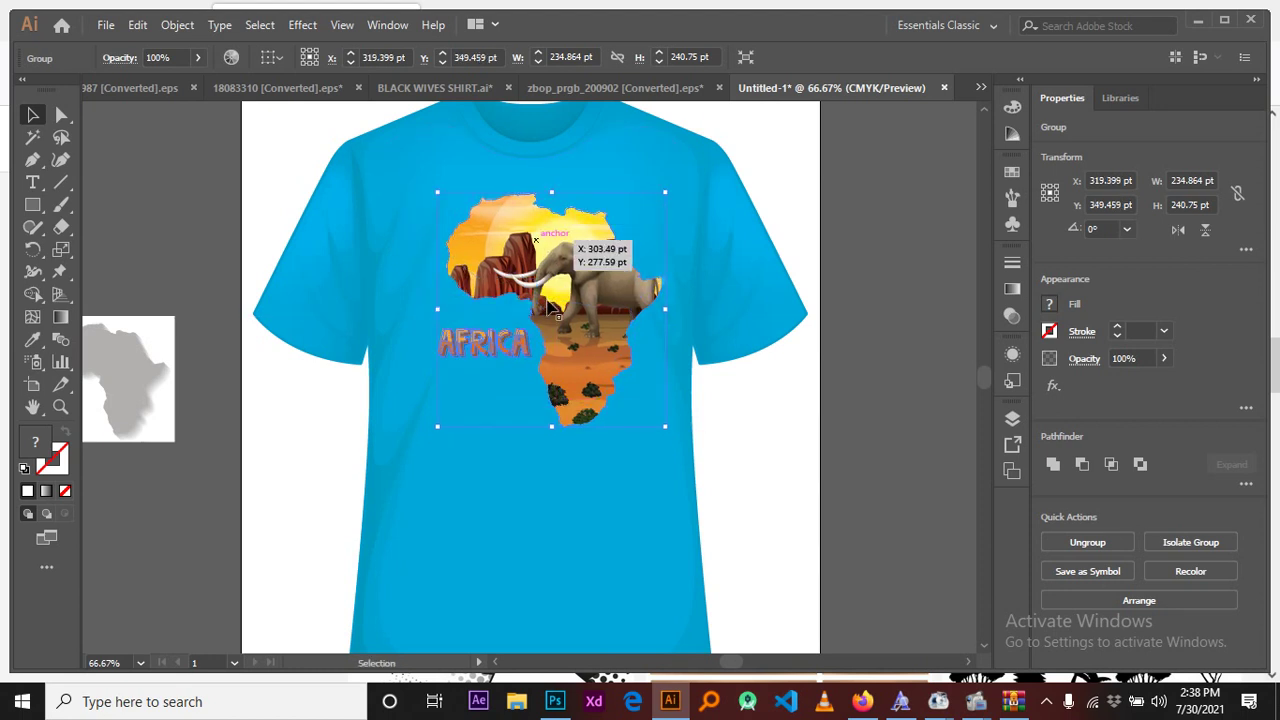
click(797, 408)
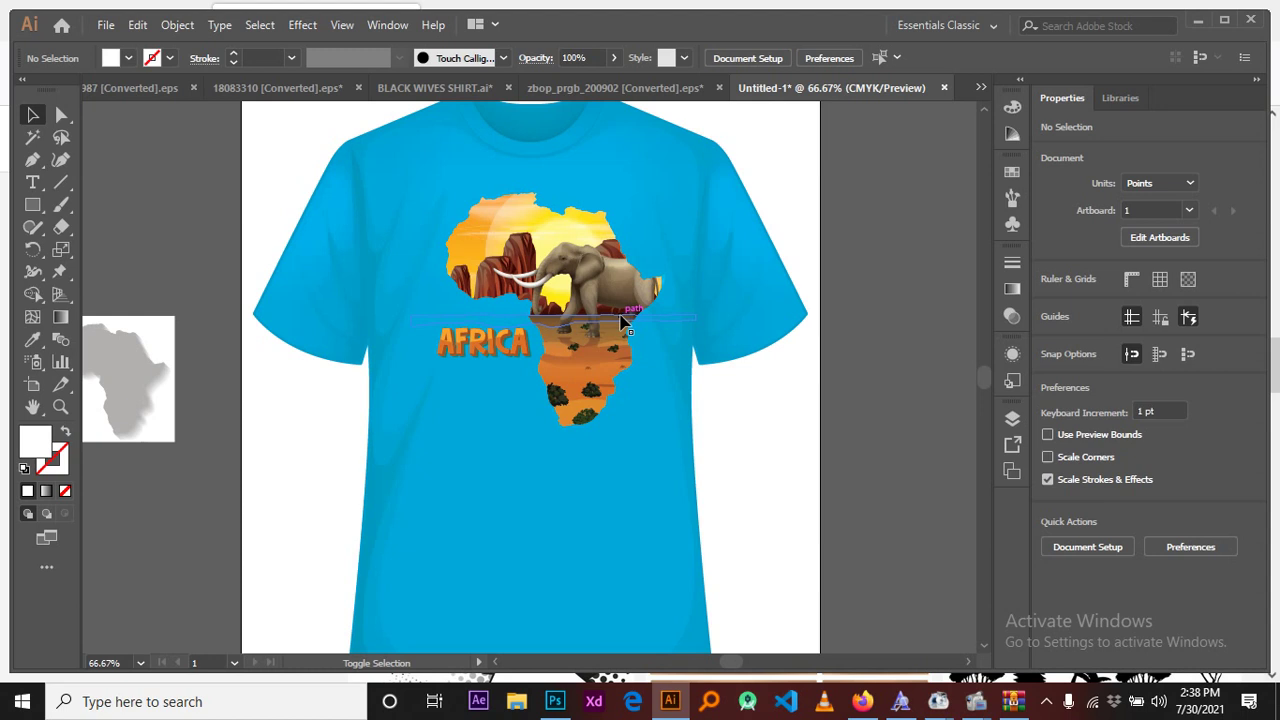
Step: Save for Web as a Maximum-quality JPEG named 't shhirt design' on the Desktop
key(ctrl+alt+shift+s)
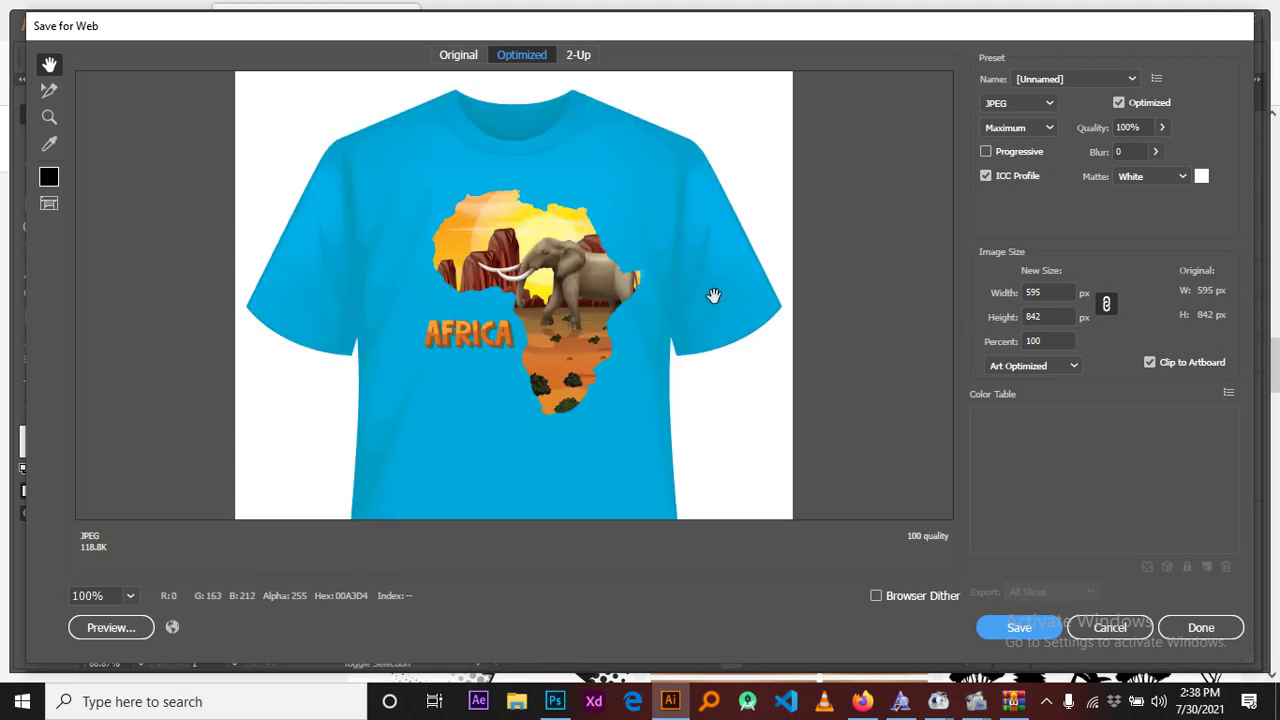
mouse_move(711, 294)
mouse_down()
mouse_move(566, 166)
mouse_move(538, 288)
mouse_move(1029, 565)
mouse_up()
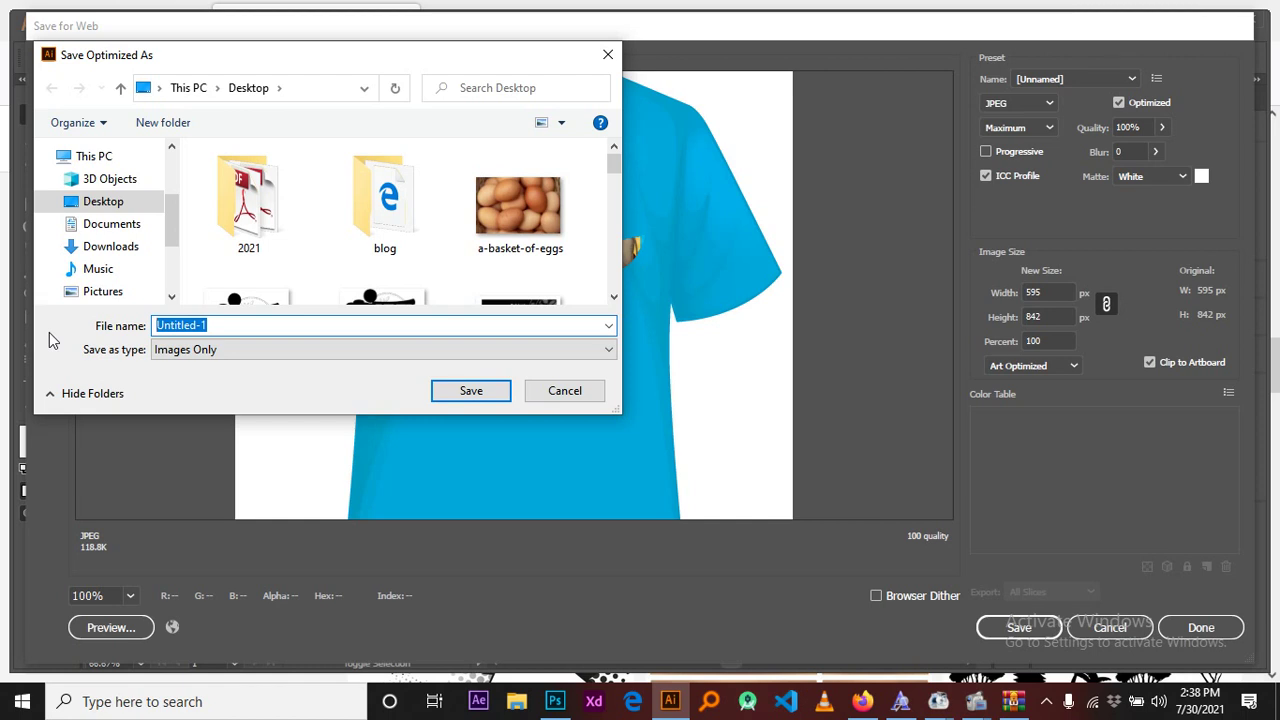
text(t s)
text(hhi)
text(rt desig)
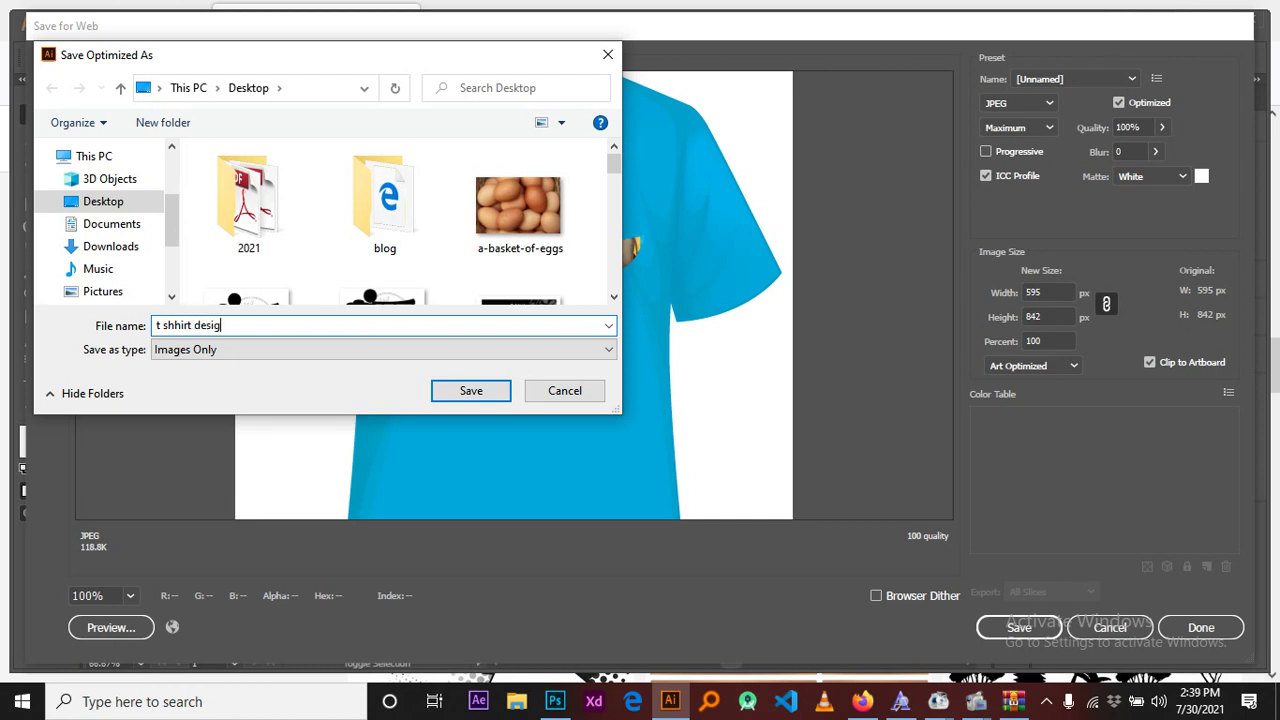
text(n)
click(469, 392)
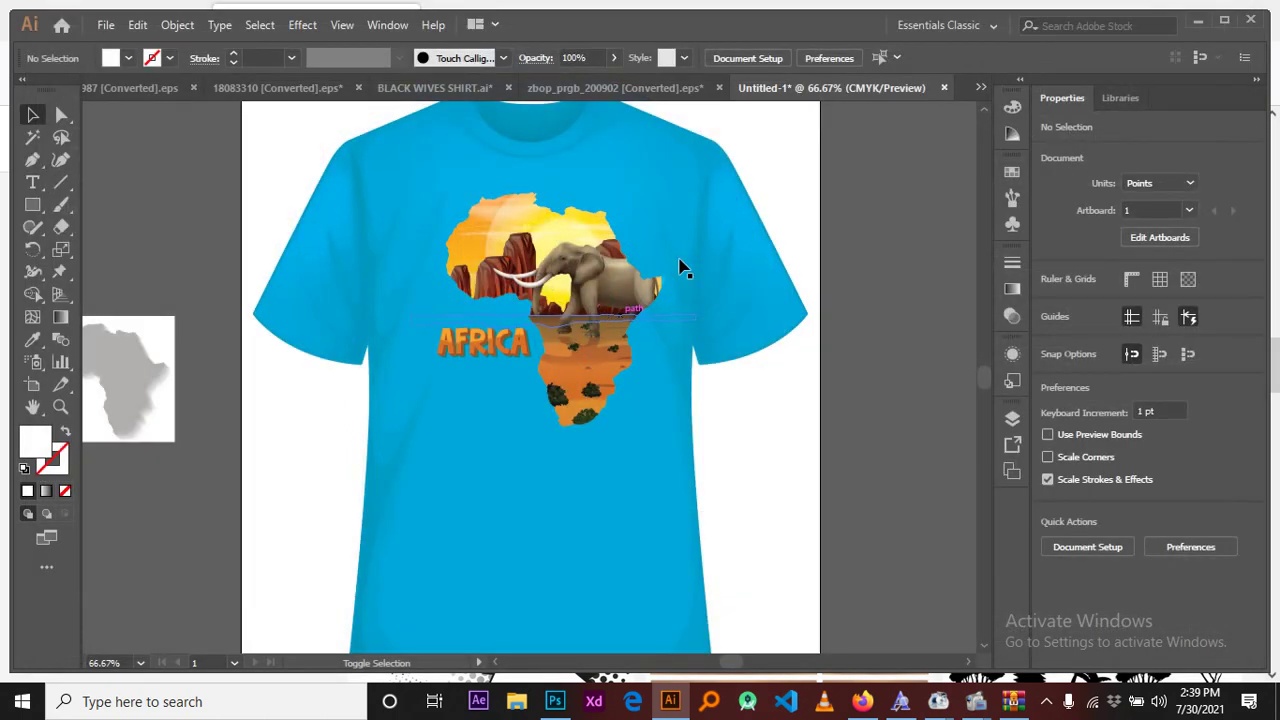
Step: Minimize Illustrator, WinRAR and Firefox, then select the t-shhirt-design JPG on the desktop
click(1181, 30)
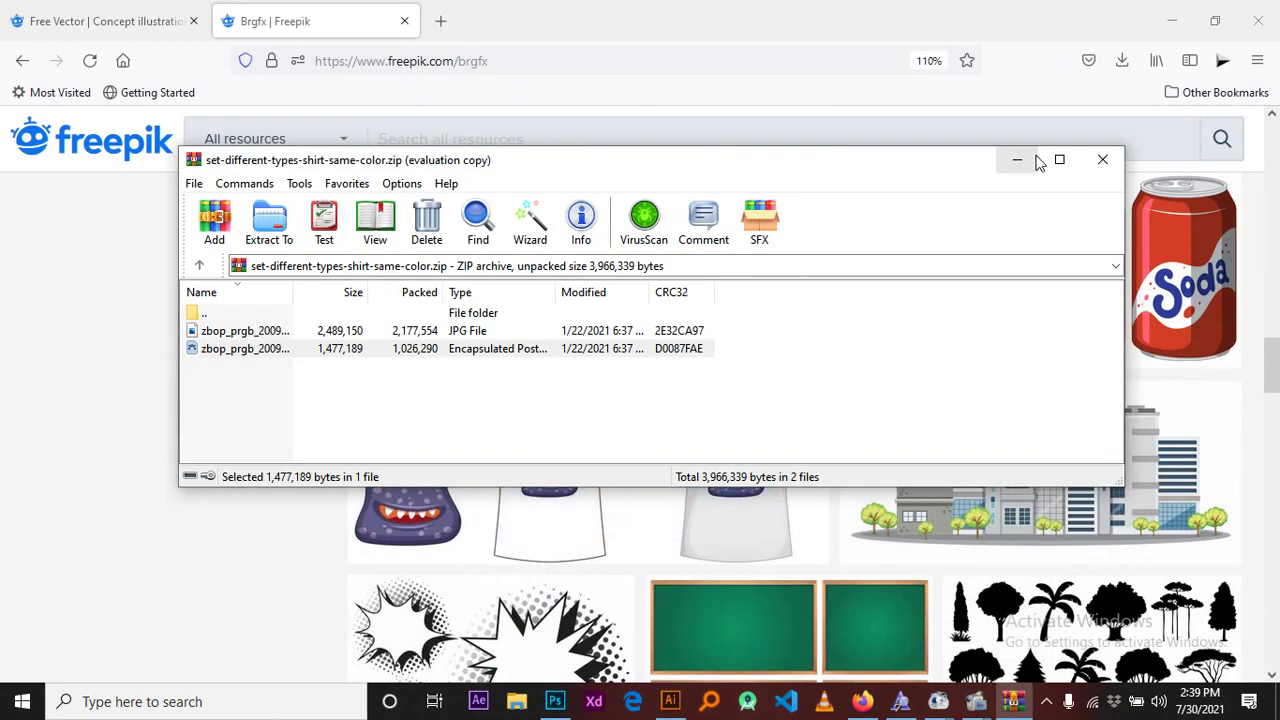
click(1030, 161)
click(1170, 21)
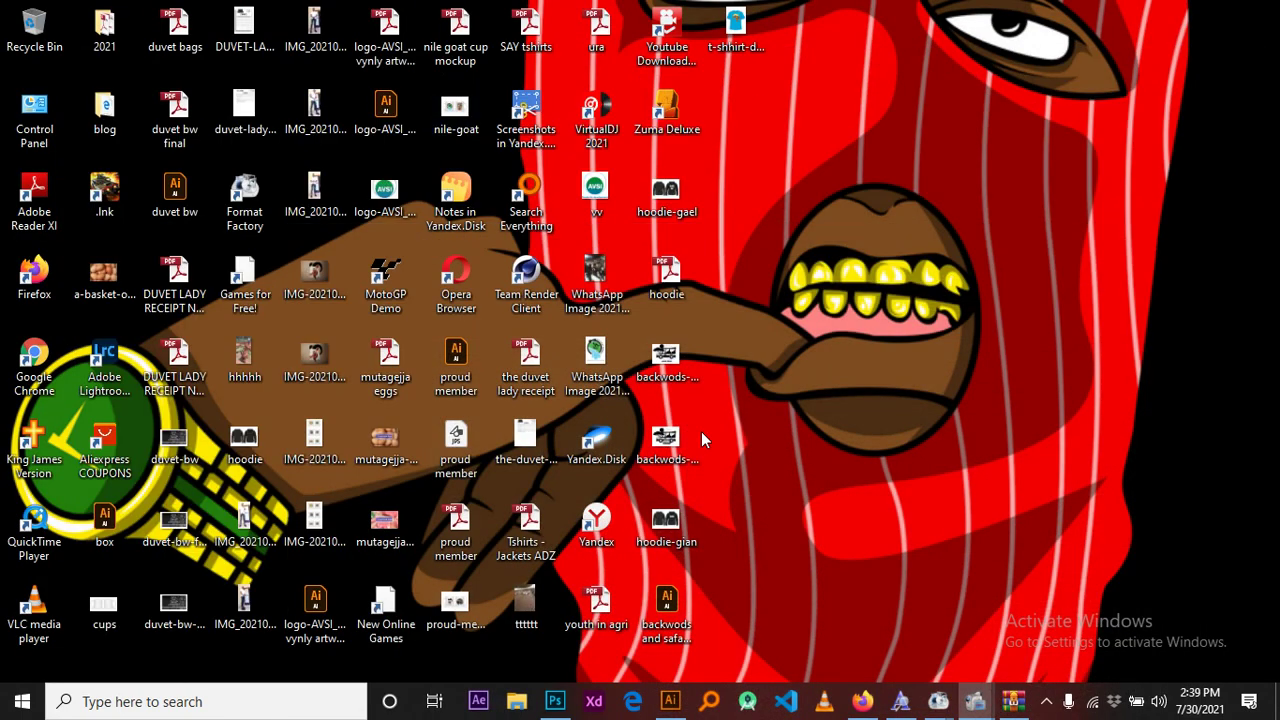
click(738, 30)
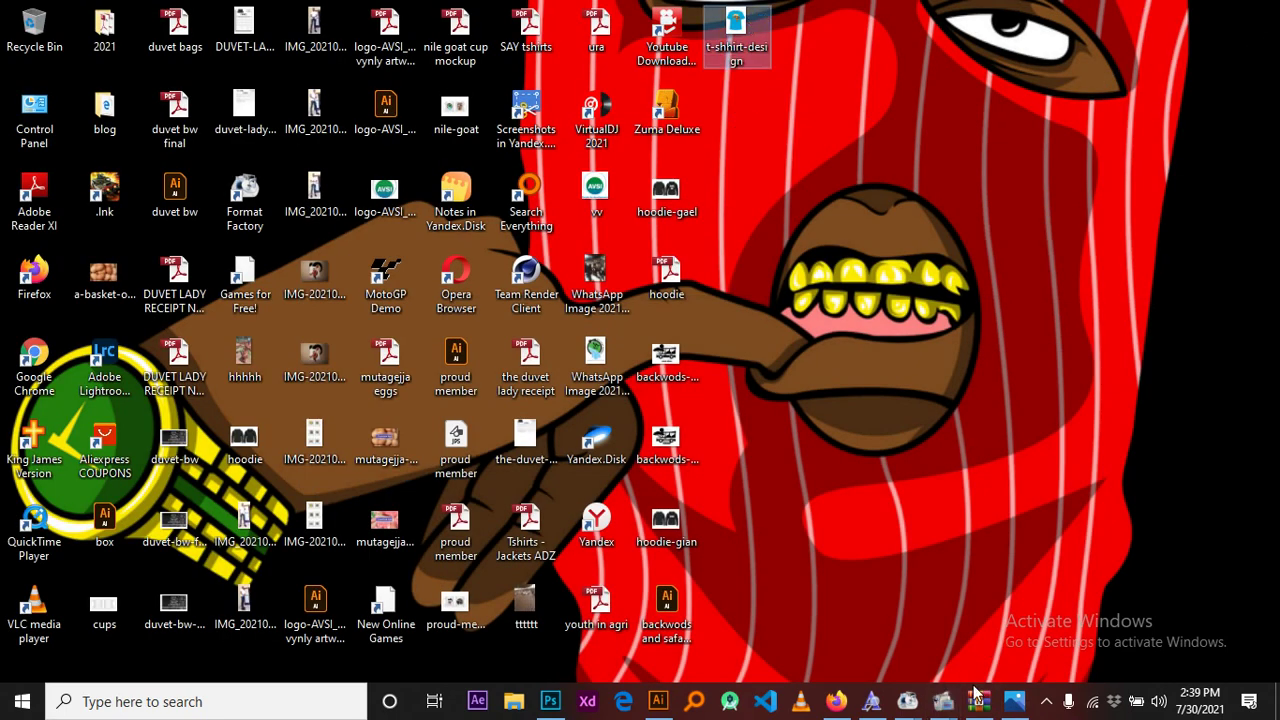
click(943, 701)
click(845, 612)
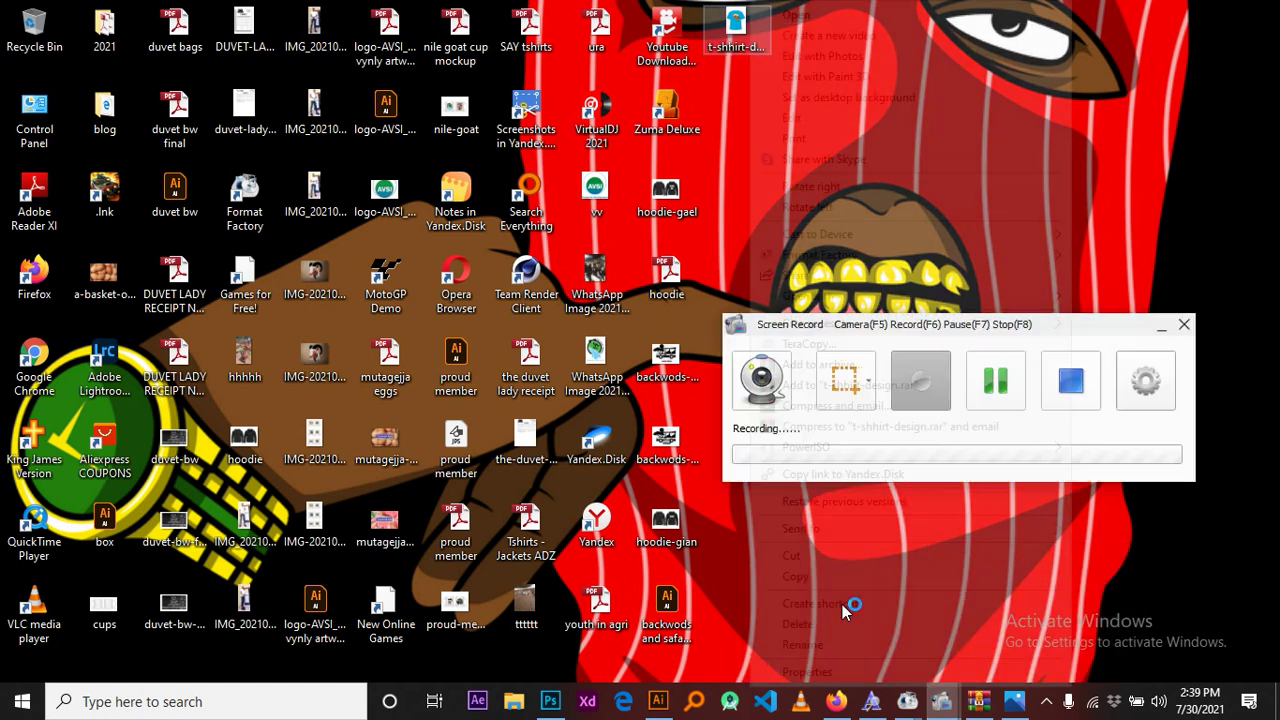